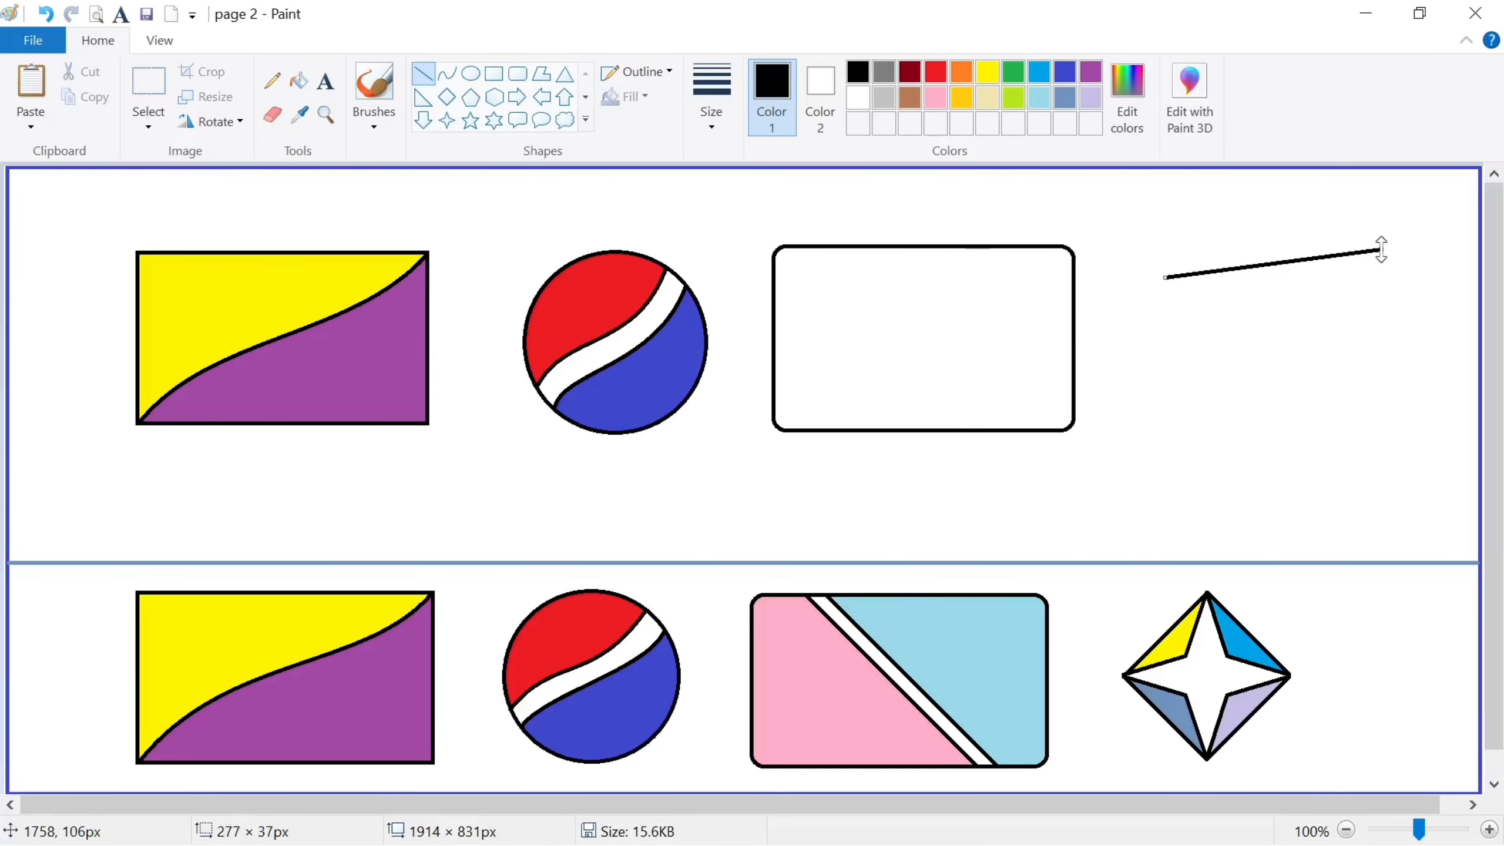
# Try two more straight lines, about 281 px and 332 px long, in the empty area and undo all three practice lines.
pyautogui.moveTo(1176, 316); pyautogui.dragTo(1397, 312)
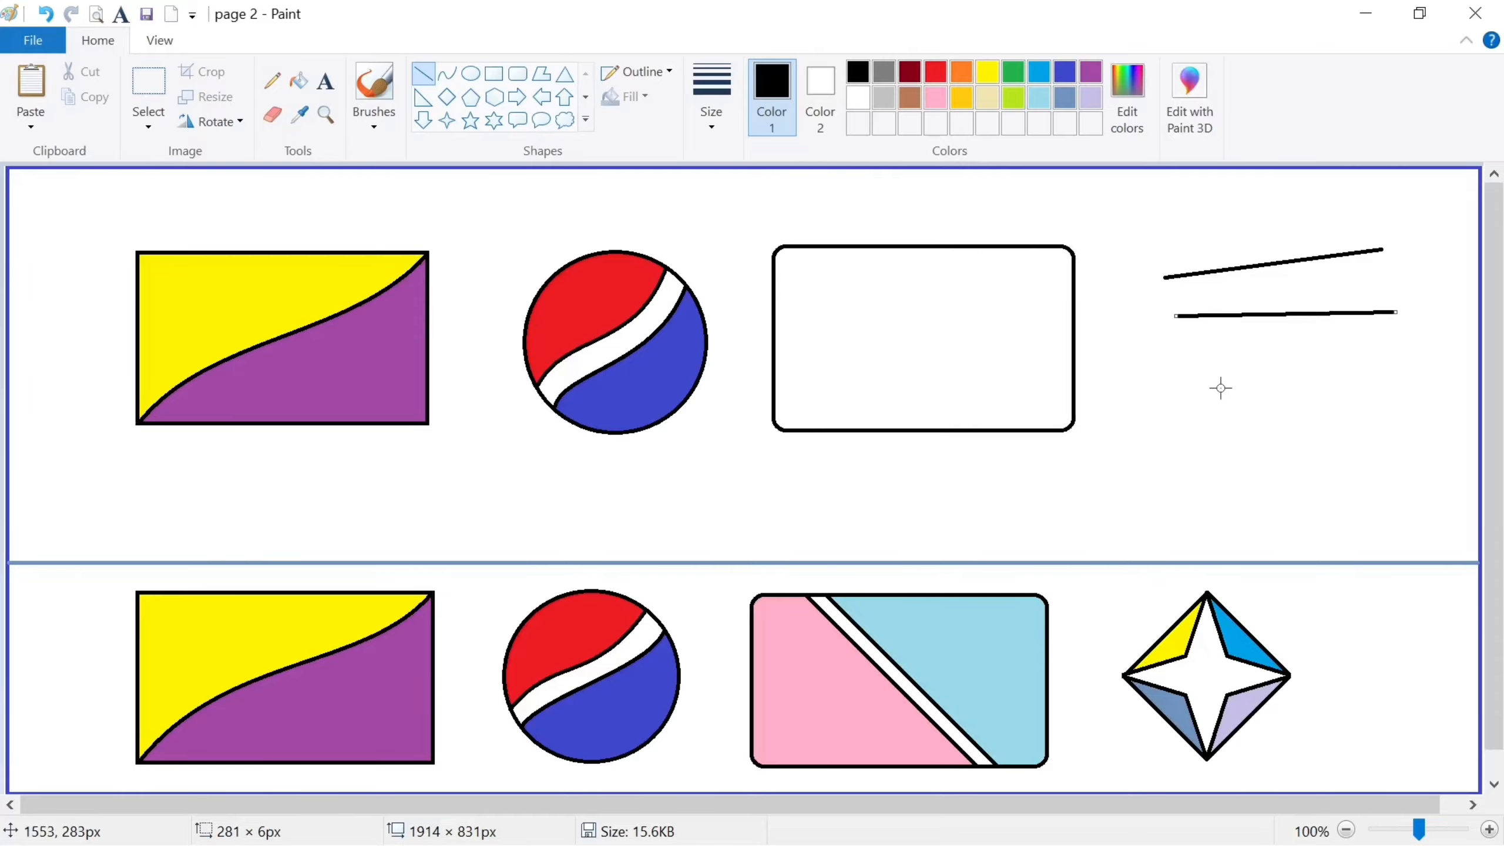
pyautogui.moveTo(1218, 387)
pyautogui.mouseDown()
pyautogui.moveTo(1497, 364)
pyautogui.moveTo(1481, 385)
pyautogui.mouseUp()
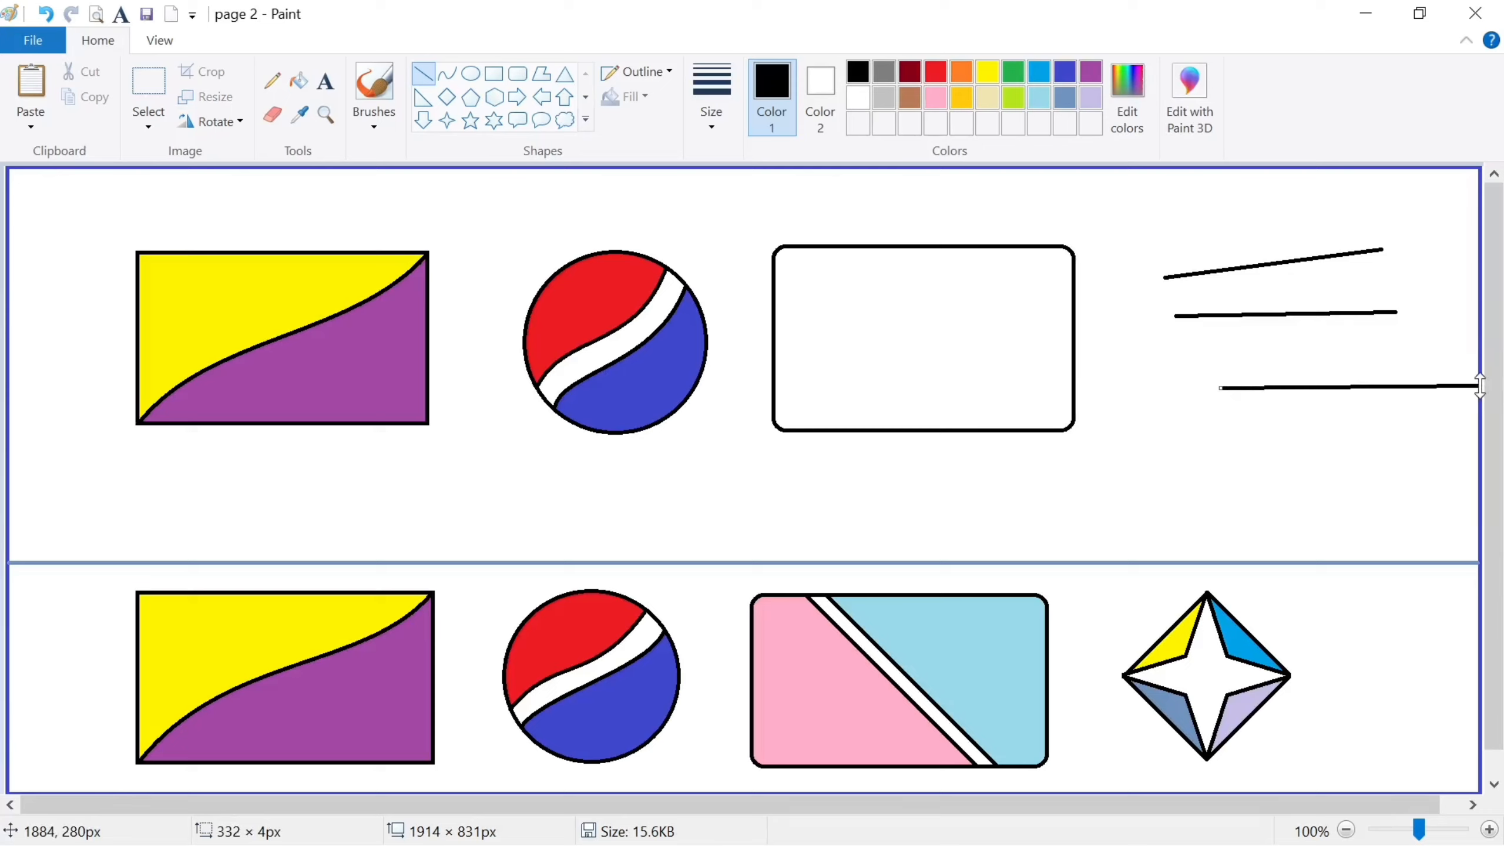
pyautogui.hotkey('ctrl', 'z')
pyautogui.hotkey('ctrl', 'z')
pyautogui.hotkey('ctrl', 'z')
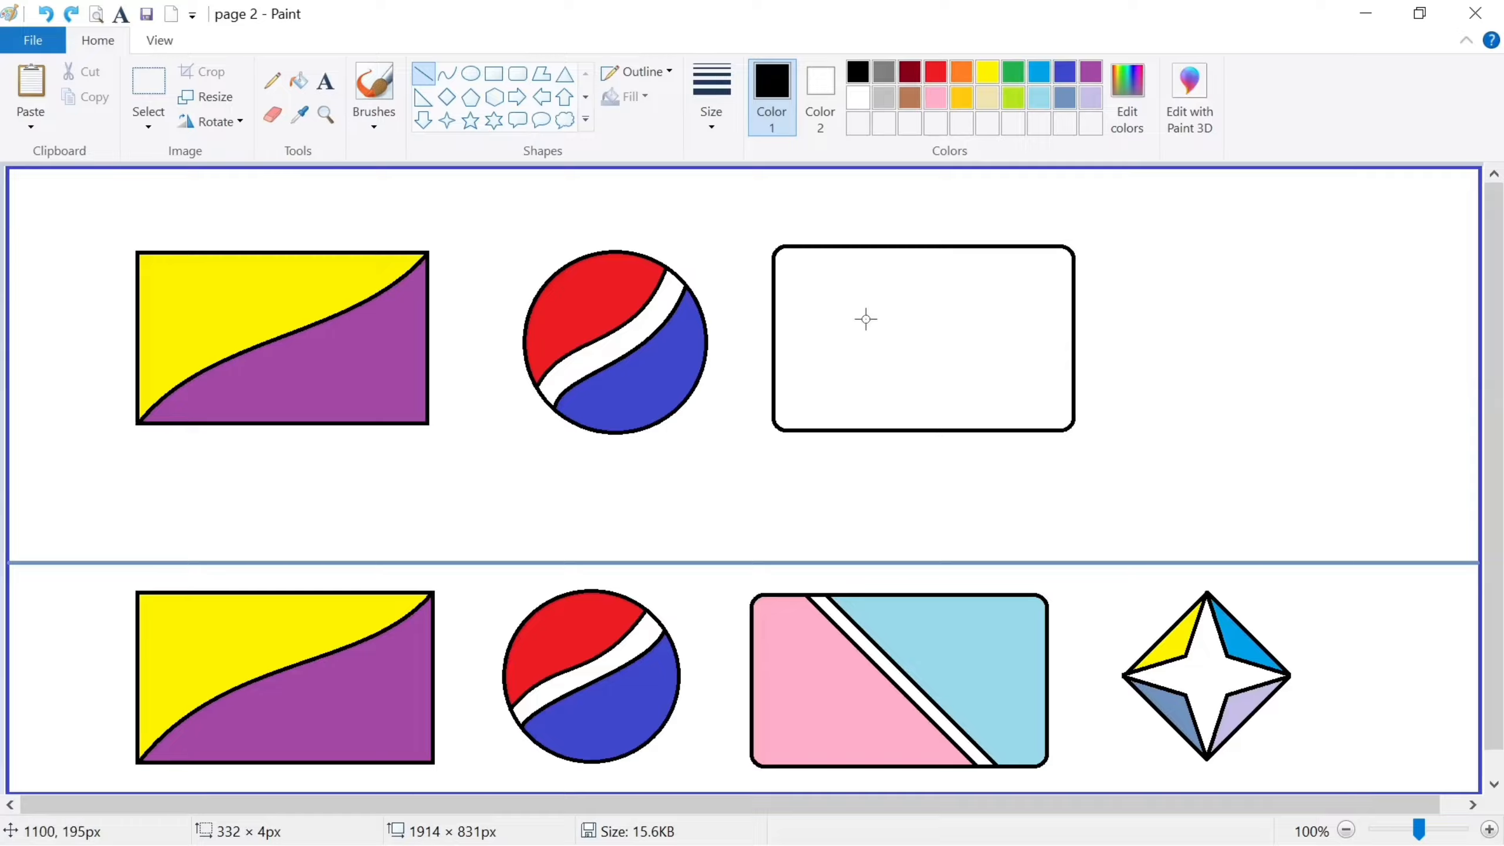
# Draw two parallel 45° black lines across the empty rounded rectangle, from its top edge to its bottom edge, leaving a narrow diagonal band.
pyautogui.moveTo(852, 248)
pyautogui.mouseDown()
pyautogui.moveTo(917, 295)
pyautogui.moveTo(1037, 447)
pyautogui.moveTo(1034, 431)
pyautogui.mouseUp()
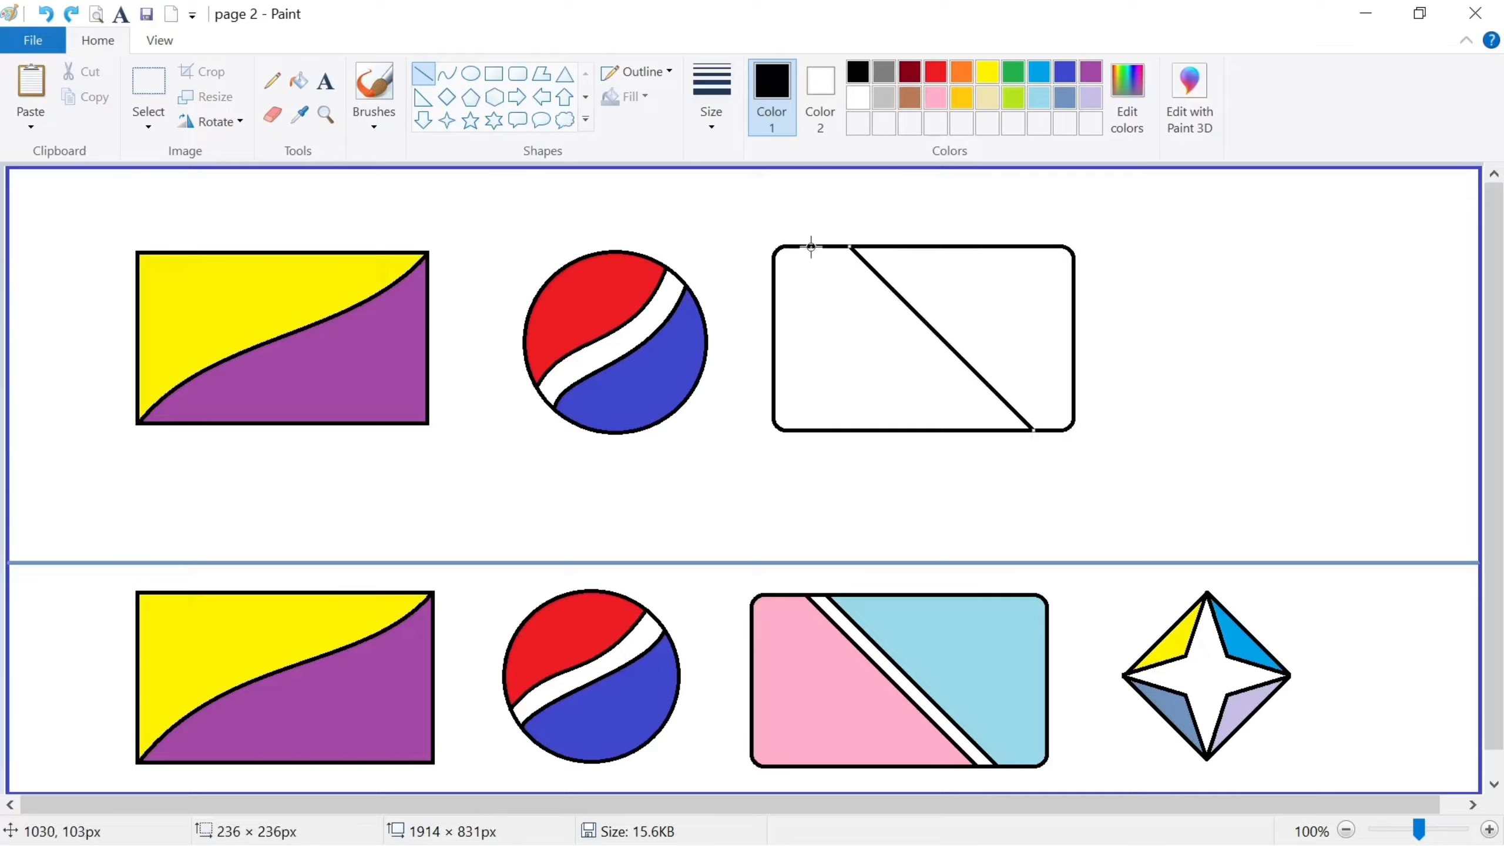
pyautogui.moveTo(827, 254); pyautogui.dragTo(958, 477)
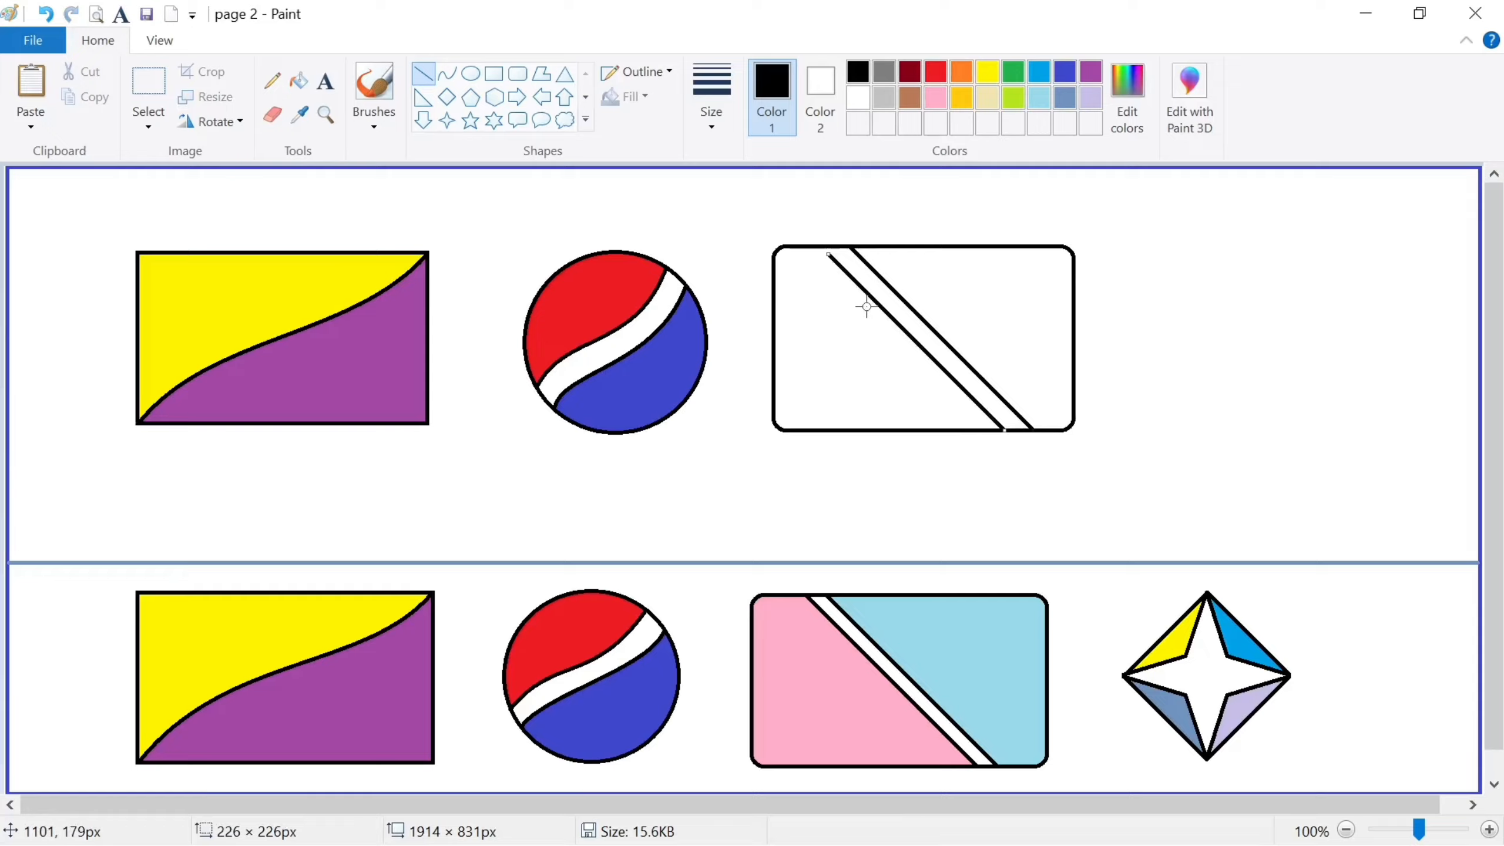
pyautogui.moveTo(828, 253); pyautogui.dragTo(823, 248)
pyautogui.click(593, 208)
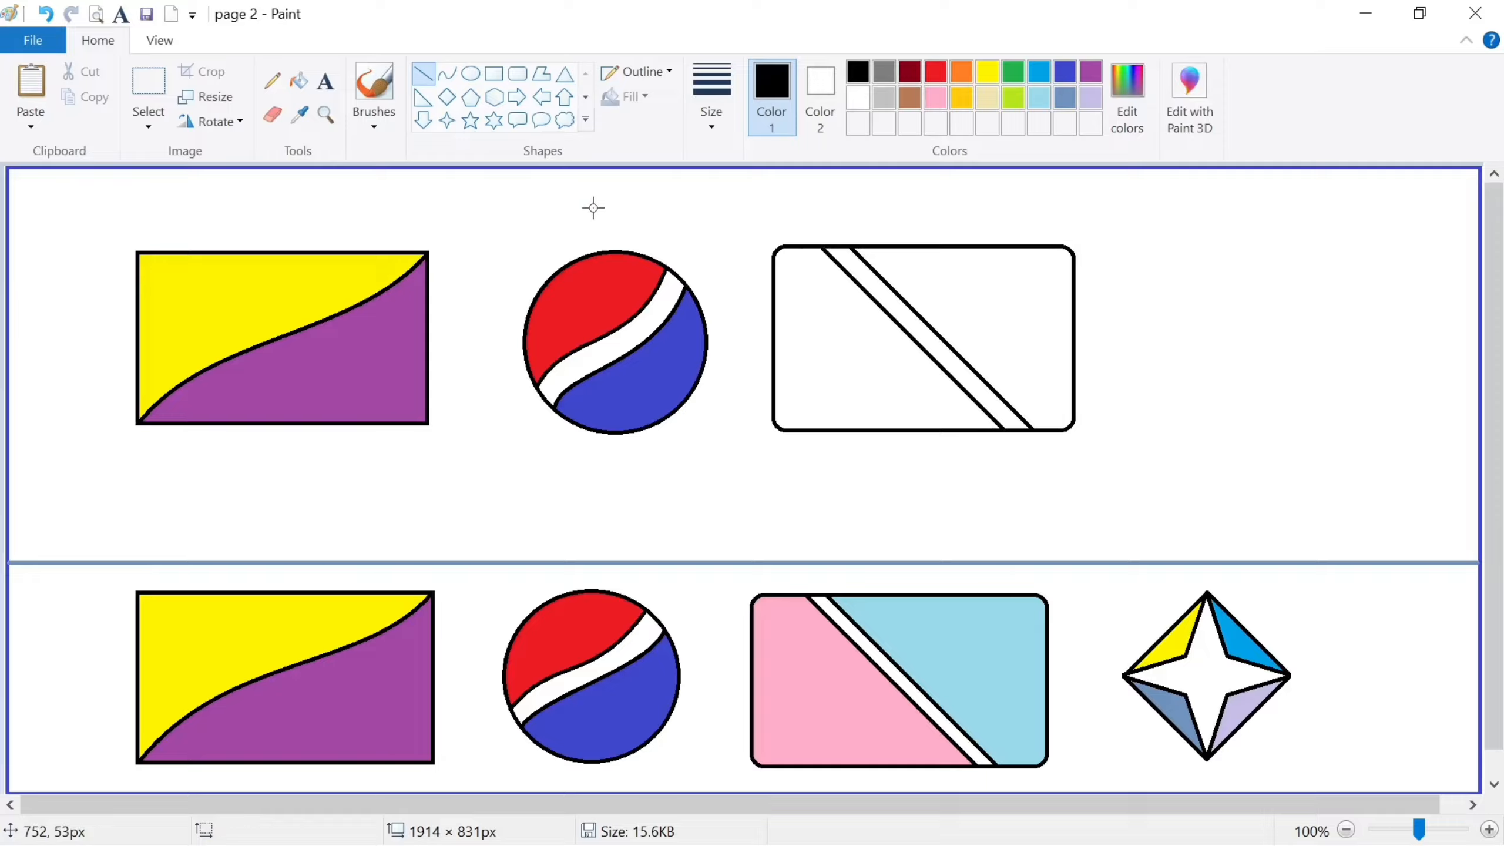
# Fill the rounded rectangle's area right of the diagonal band with light turquoise and the area left of it with pink.
pyautogui.click(300, 81)
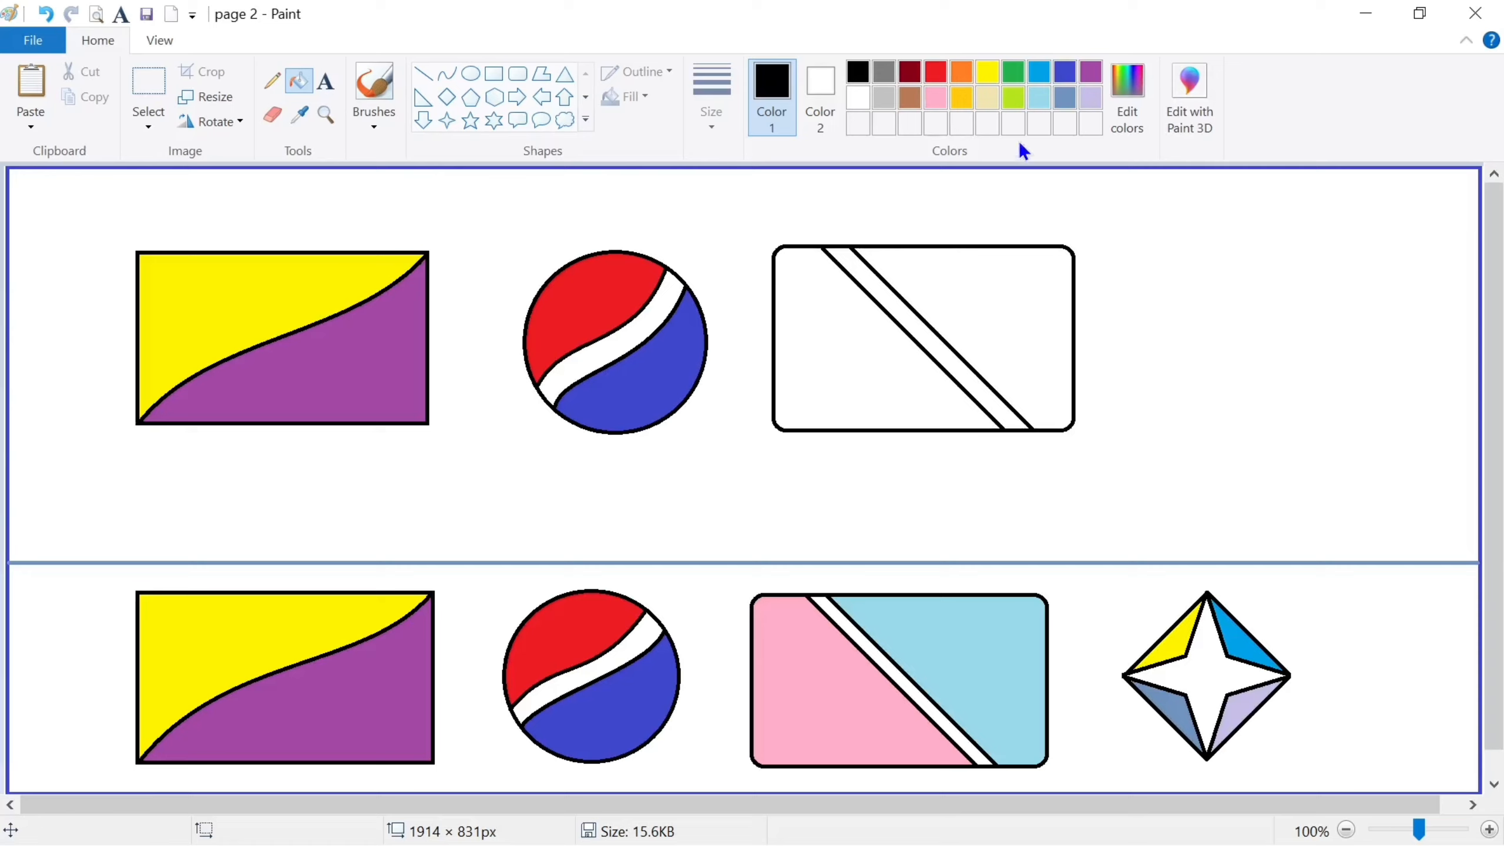
pyautogui.click(1040, 103)
pyautogui.click(1007, 290)
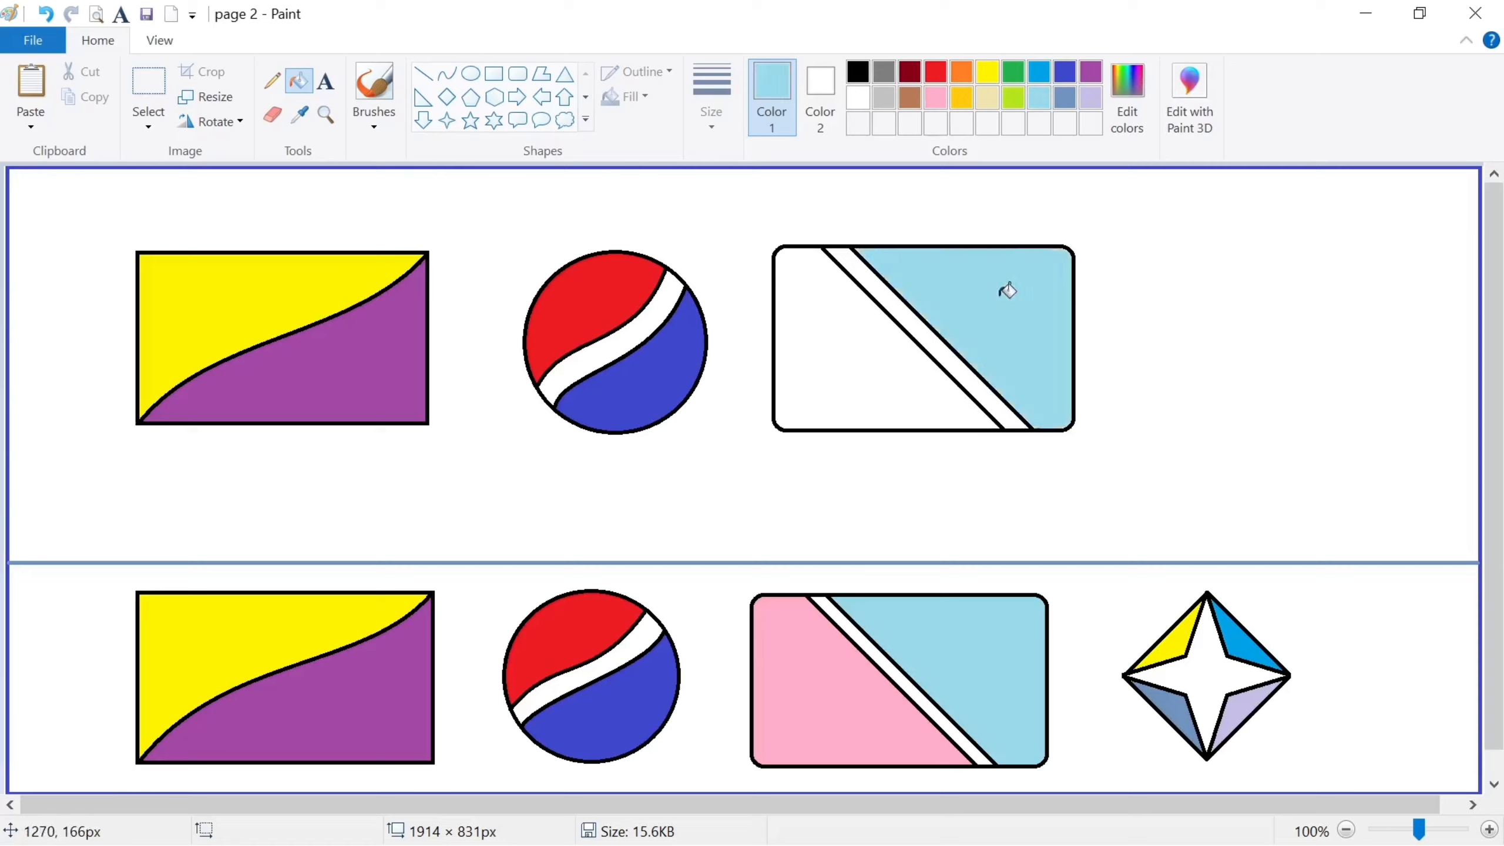
pyautogui.click(935, 98)
pyautogui.click(841, 332)
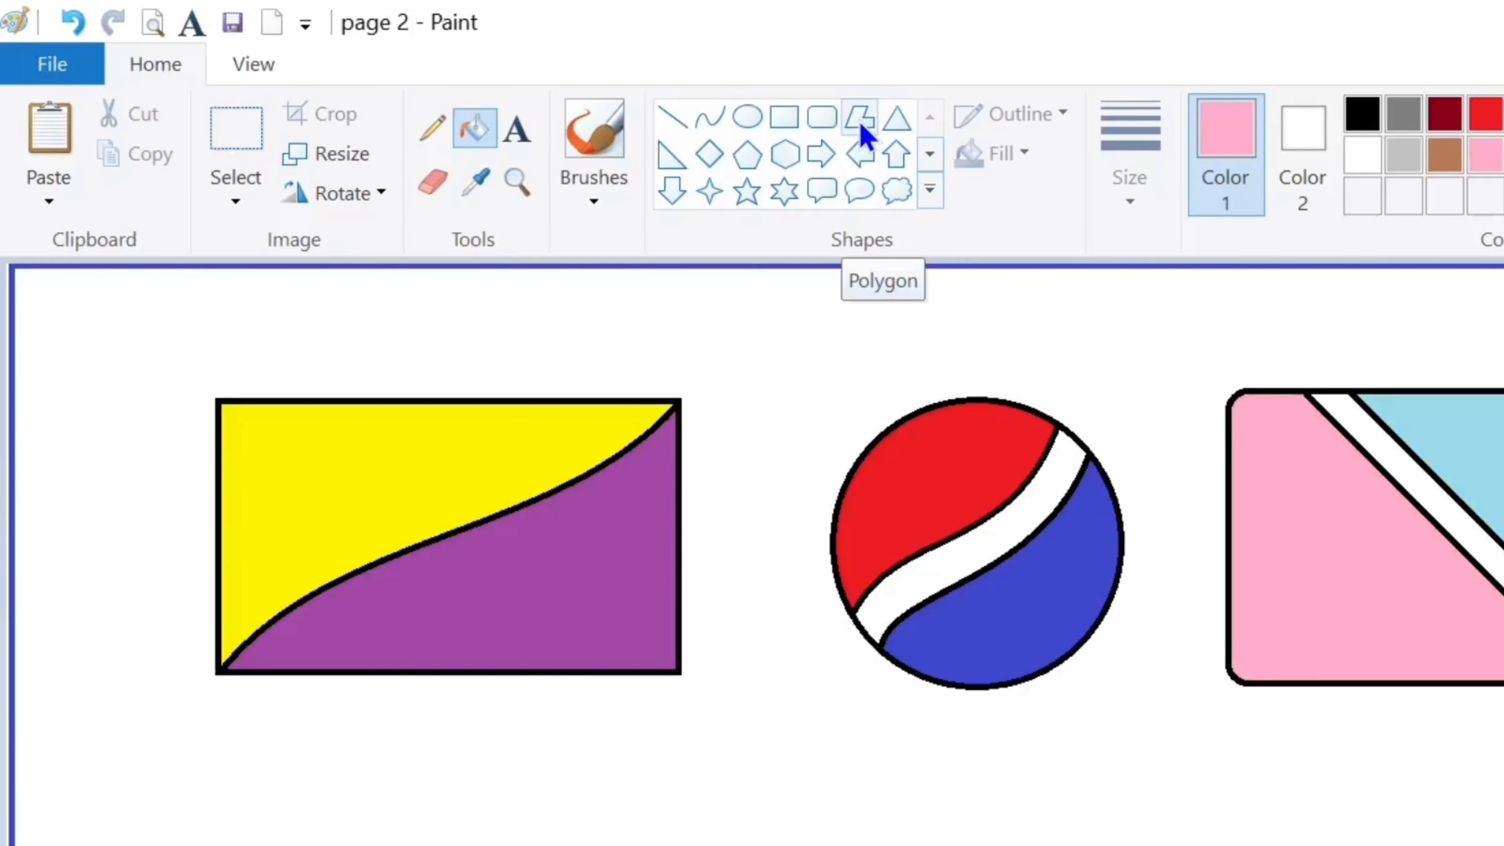
# Try the Polygon tool with a closed, many-sided pink shape about 367 × 430 px beside the rounded rectangle, and delete it.
pyautogui.click(859, 120)
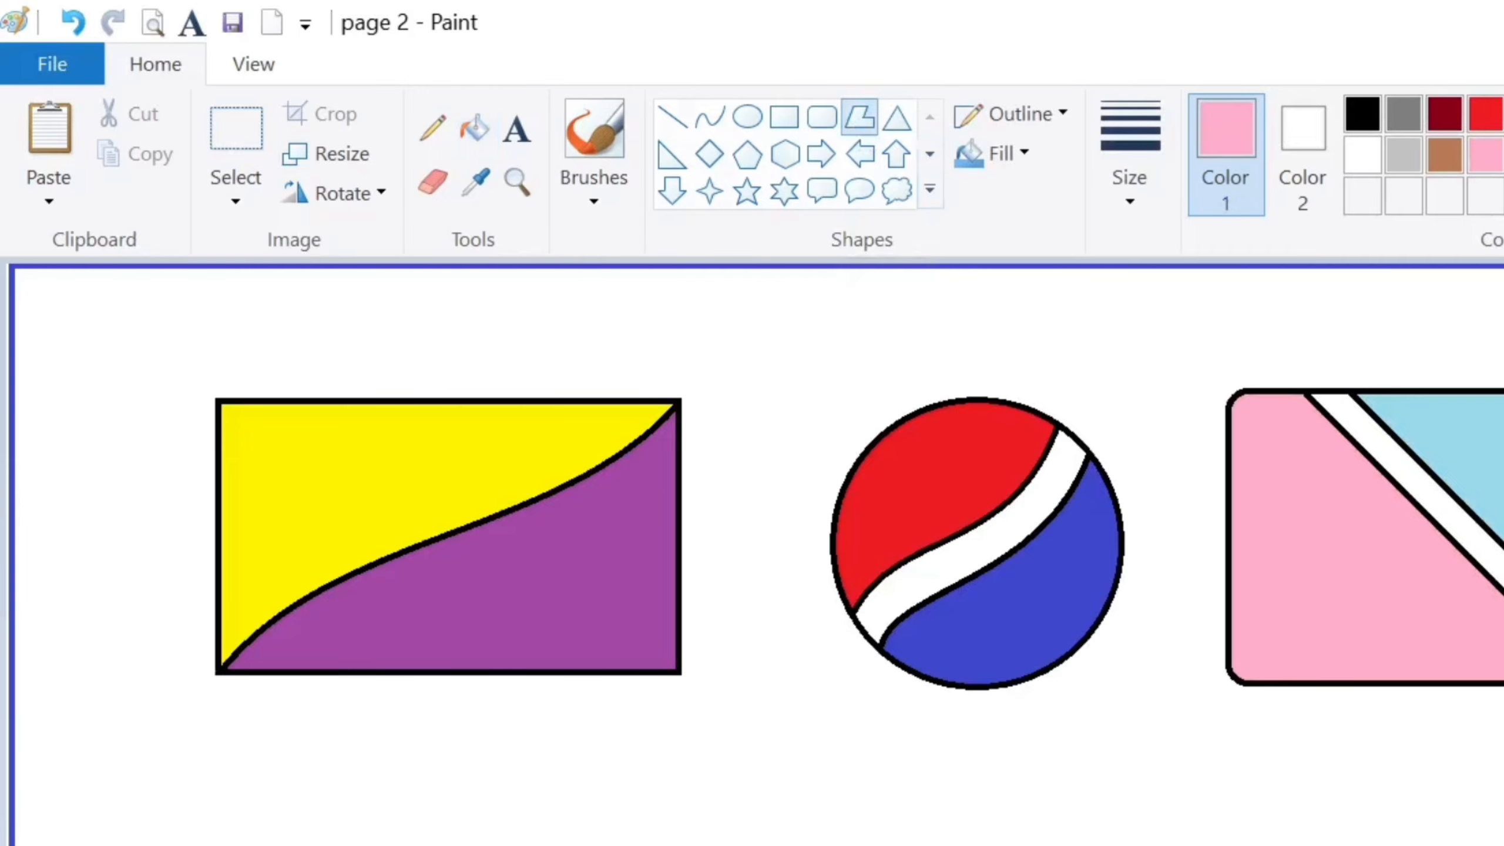
pyautogui.moveTo(1248, 257); pyautogui.dragTo(1210, 299)
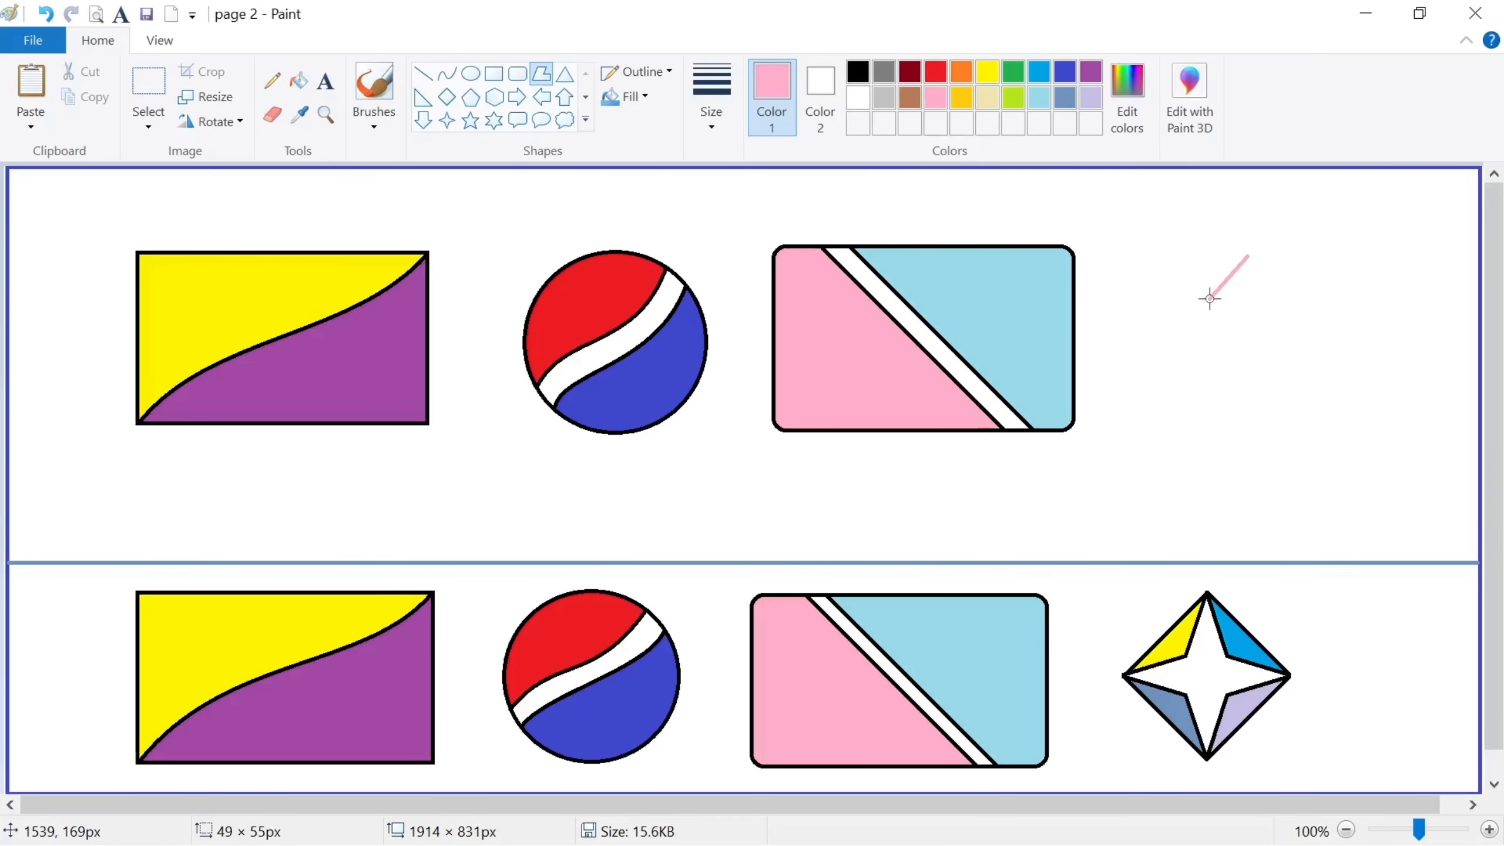
pyautogui.click(1175, 388)
pyautogui.click(1307, 452)
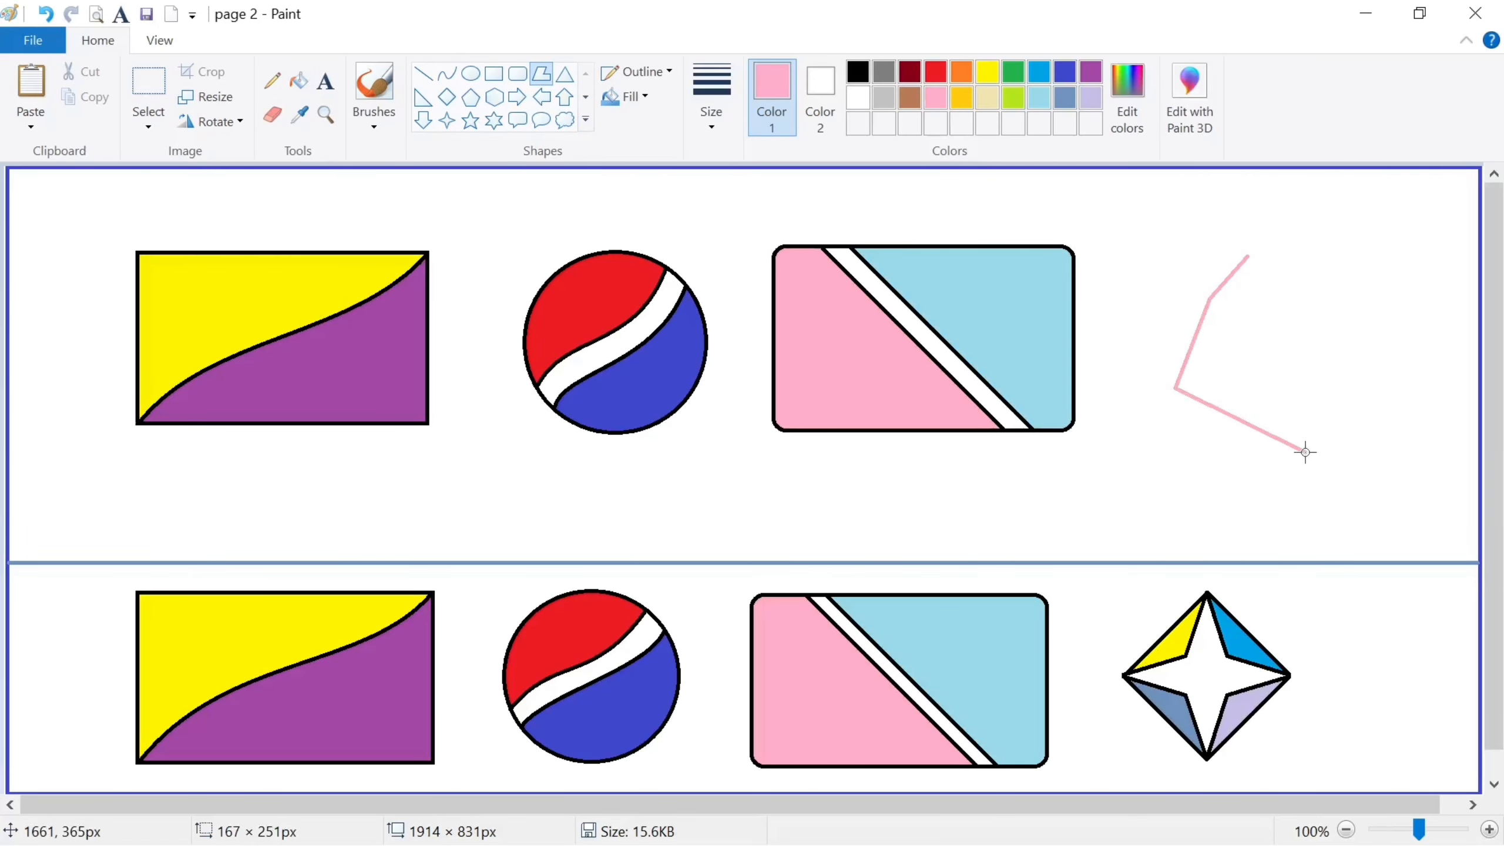
pyautogui.click(1384, 430)
pyautogui.click(1411, 288)
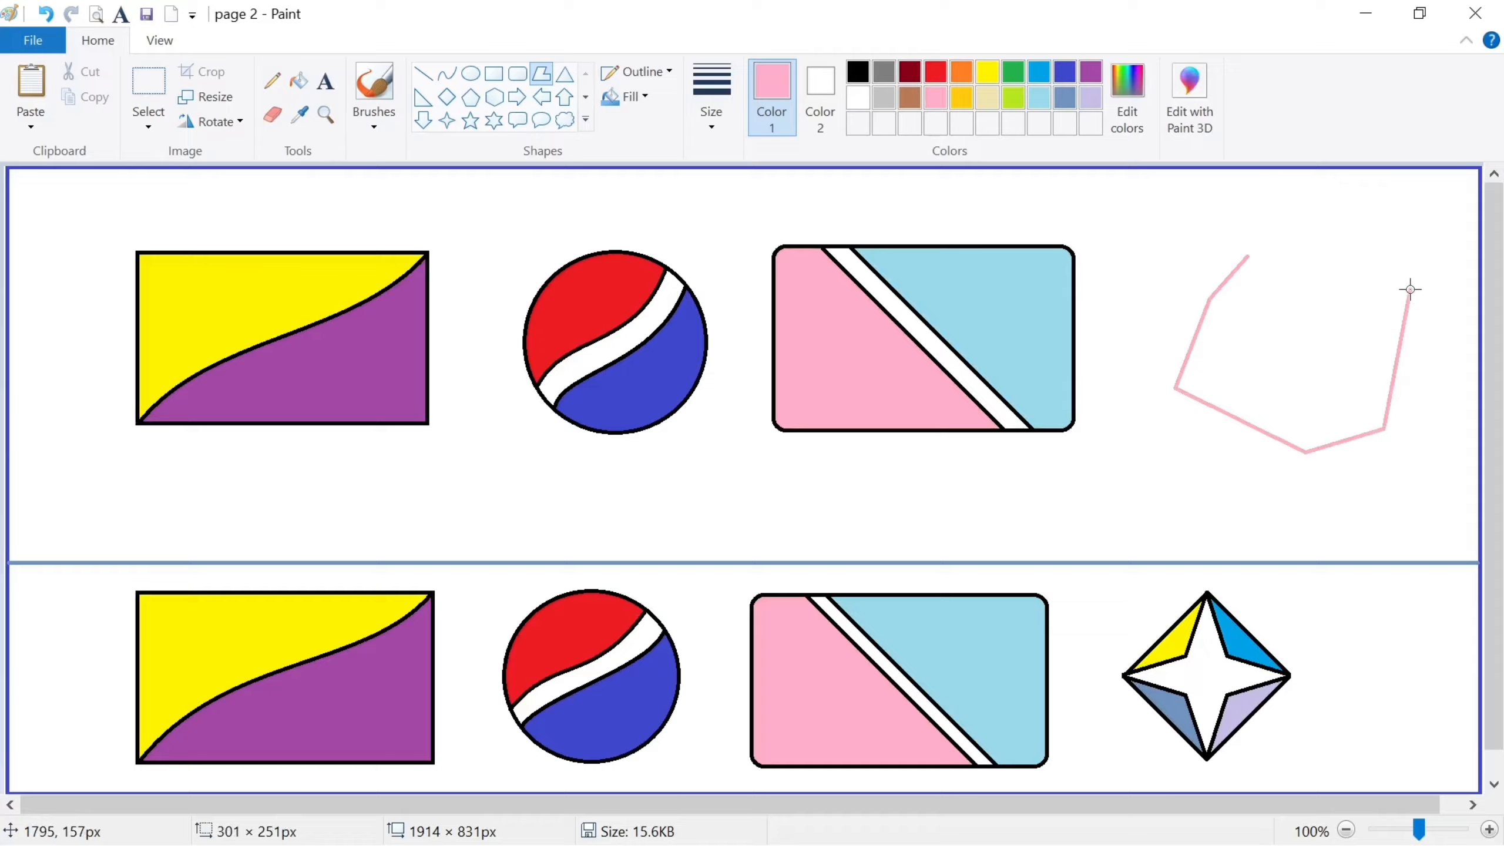
pyautogui.click(1403, 190)
pyautogui.click(1337, 261)
pyautogui.click(1463, 382)
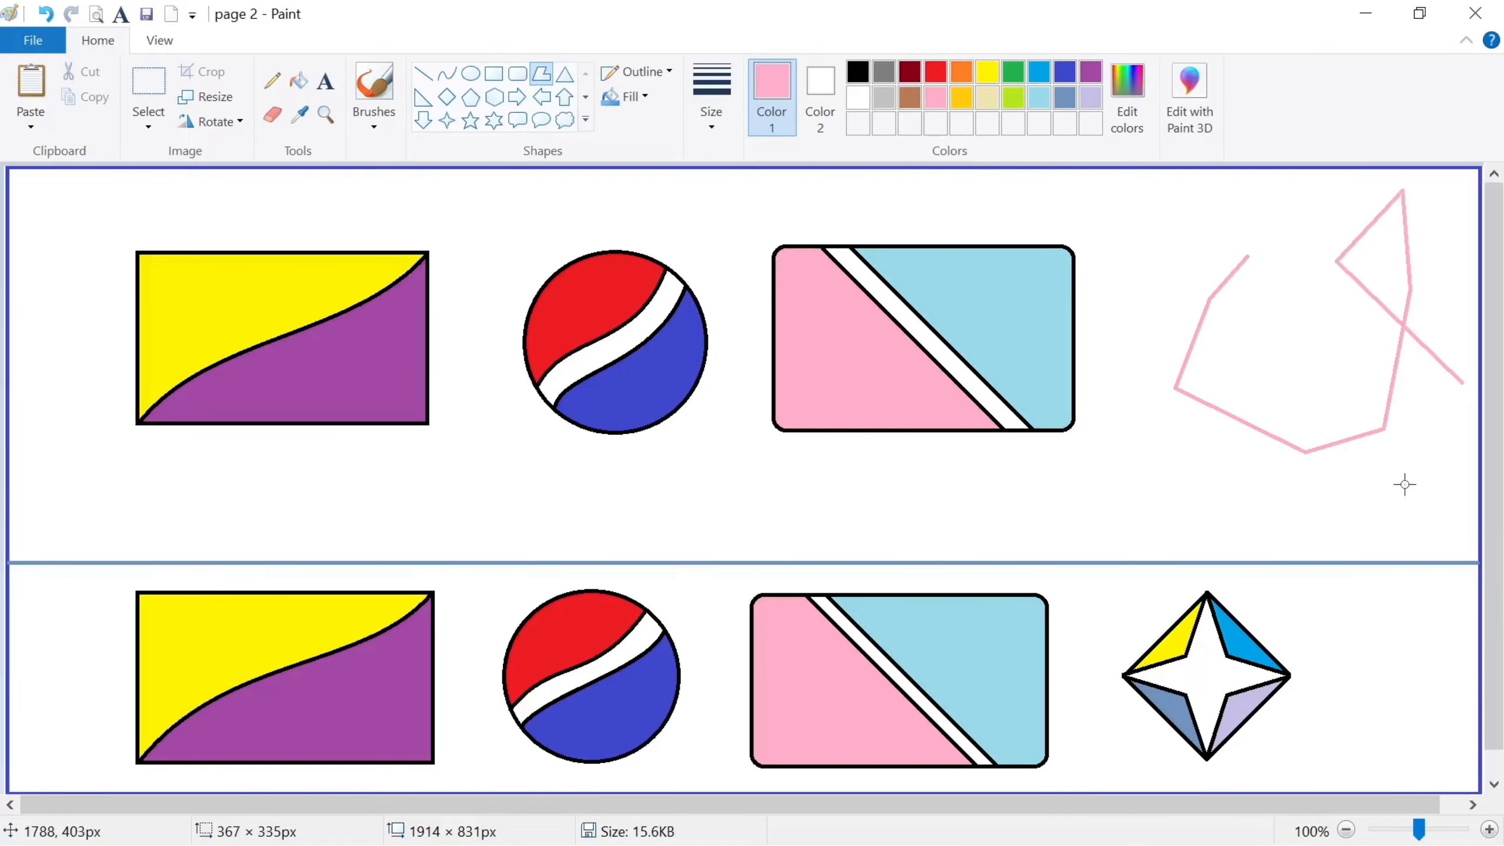
pyautogui.click(1405, 485)
pyautogui.click(1337, 348)
pyautogui.click(1360, 527)
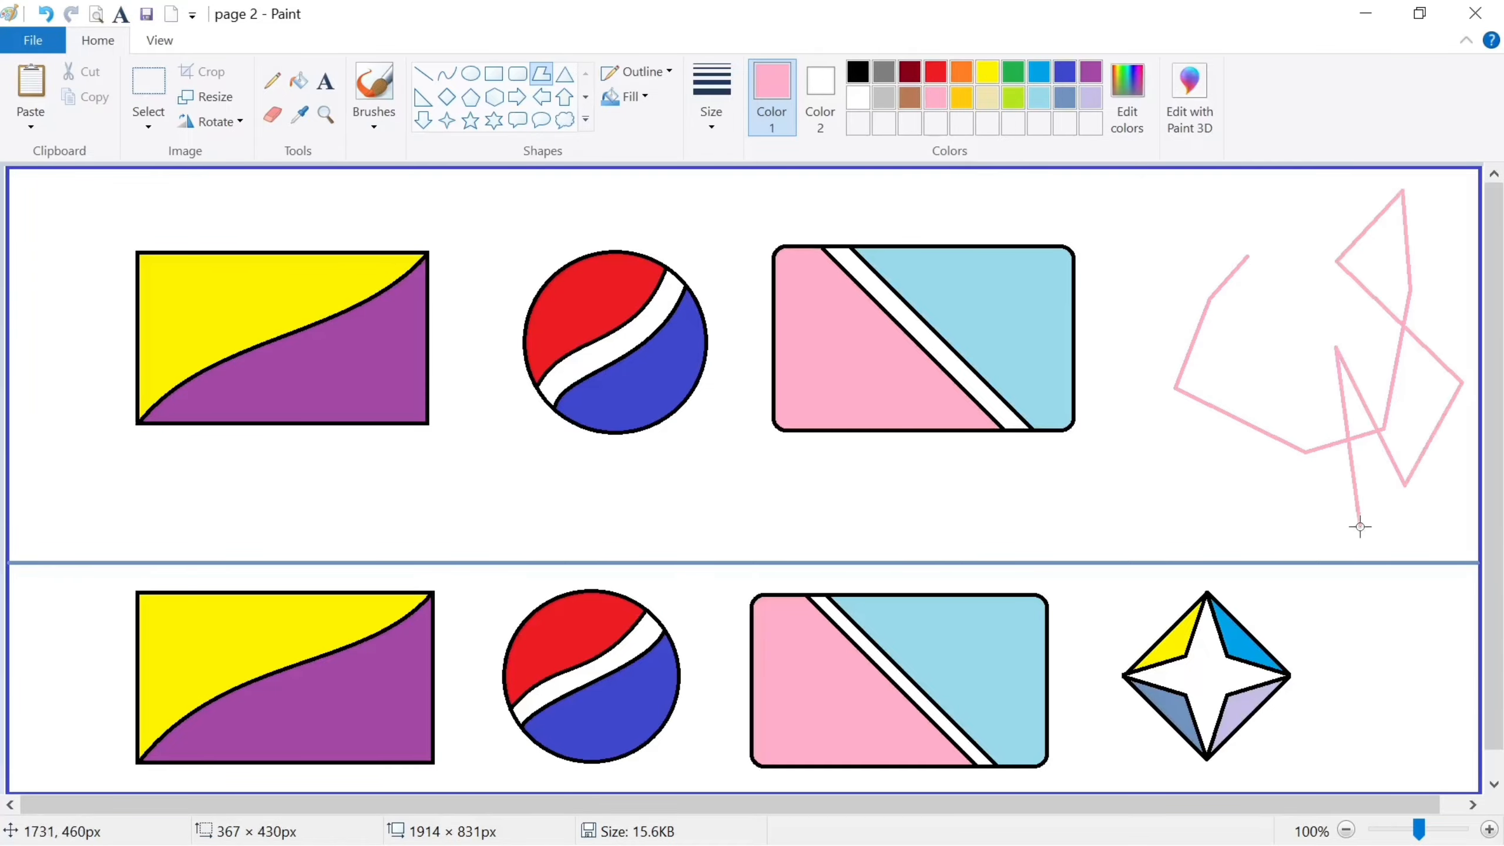
pyautogui.click(1291, 353)
pyautogui.click(1238, 474)
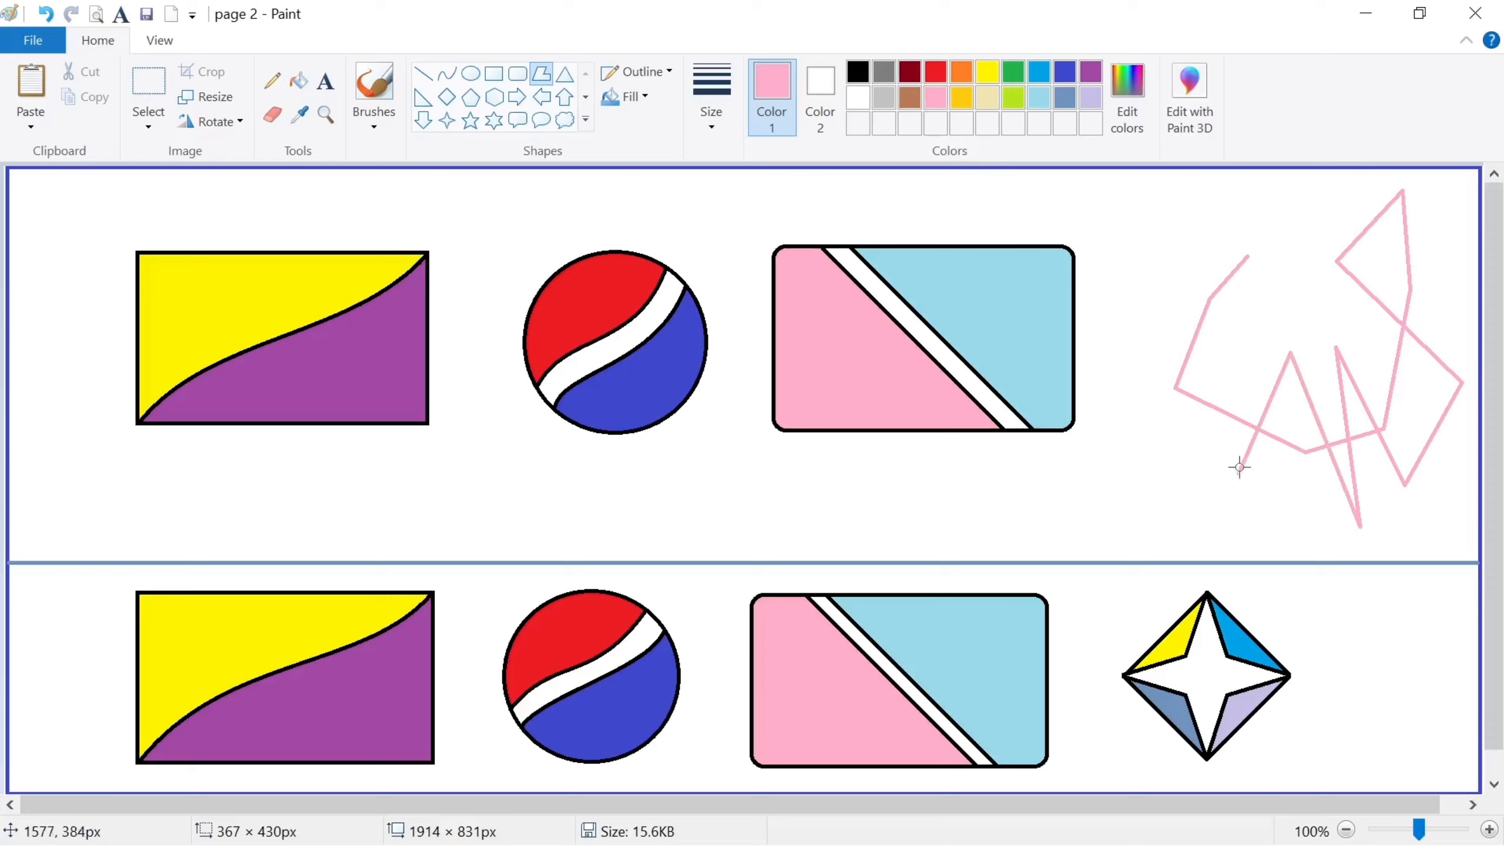
pyautogui.click(1279, 305)
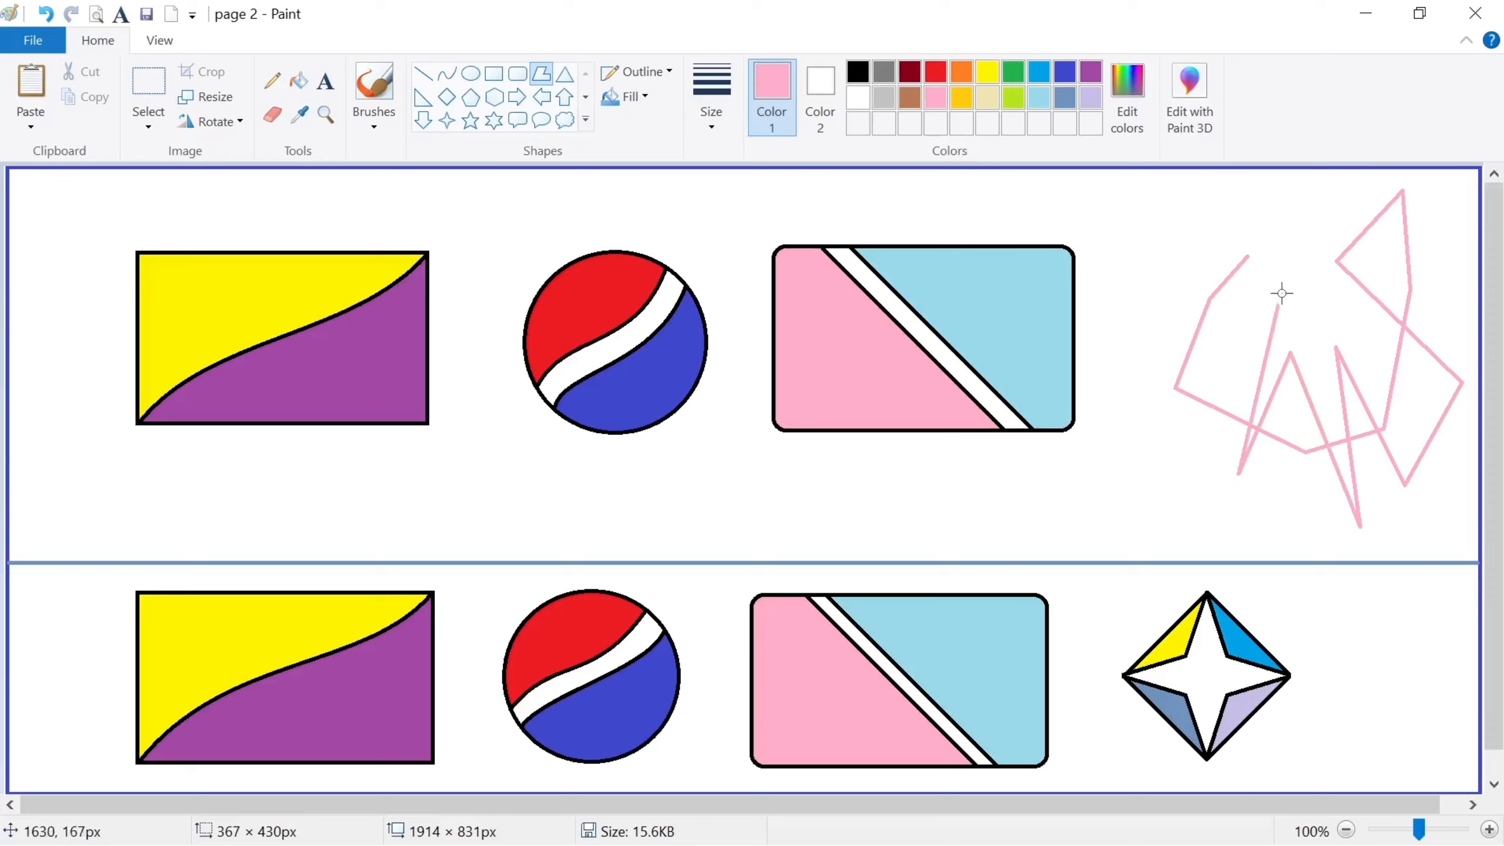
pyautogui.click(1301, 230)
pyautogui.click(1271, 196)
pyautogui.click(1246, 259)
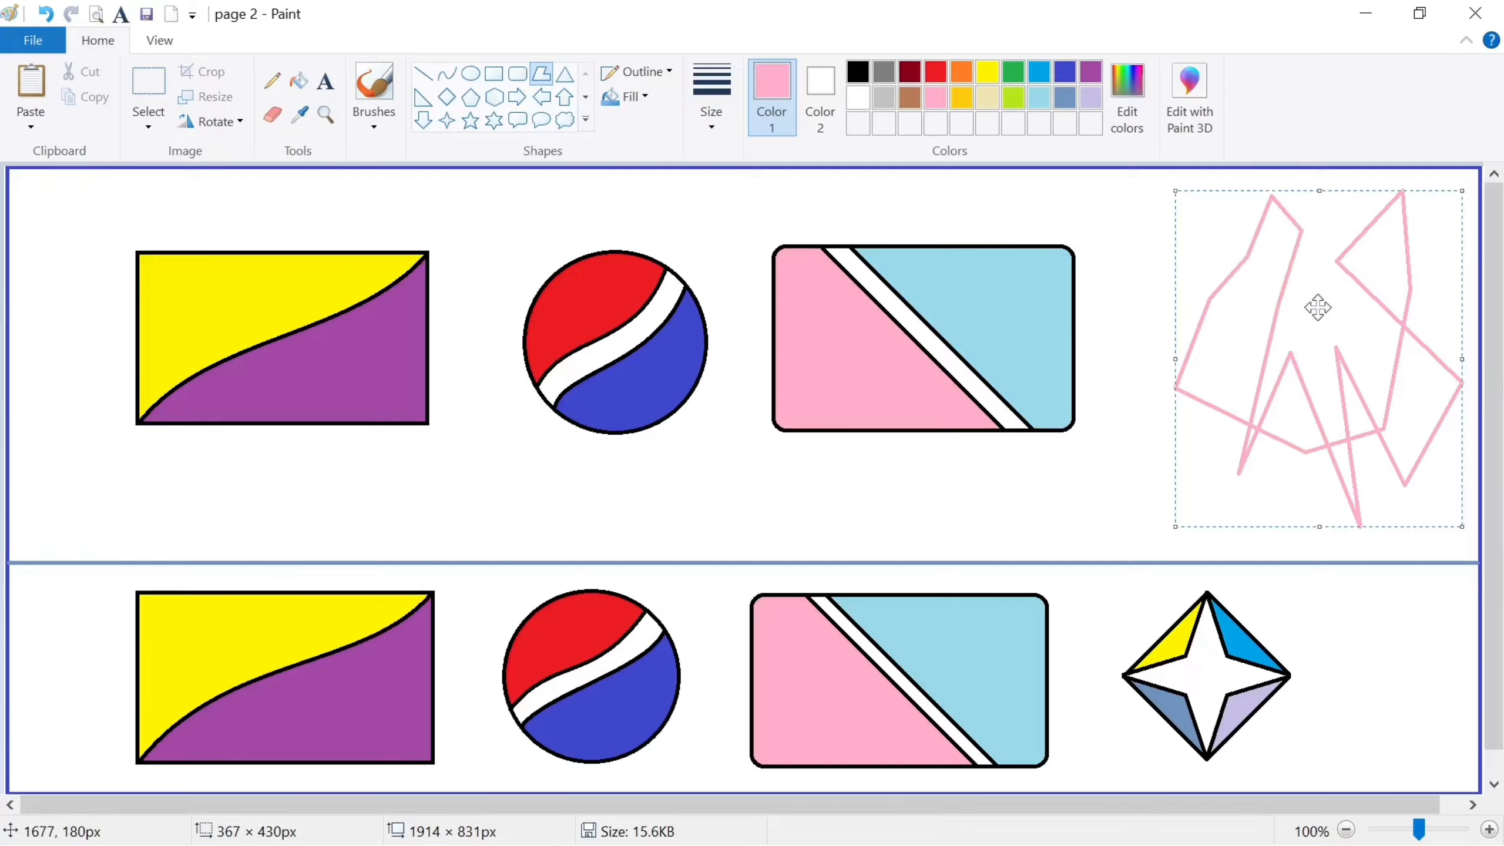
pyautogui.moveTo(1317, 305); pyautogui.dragTo(1279, 311)
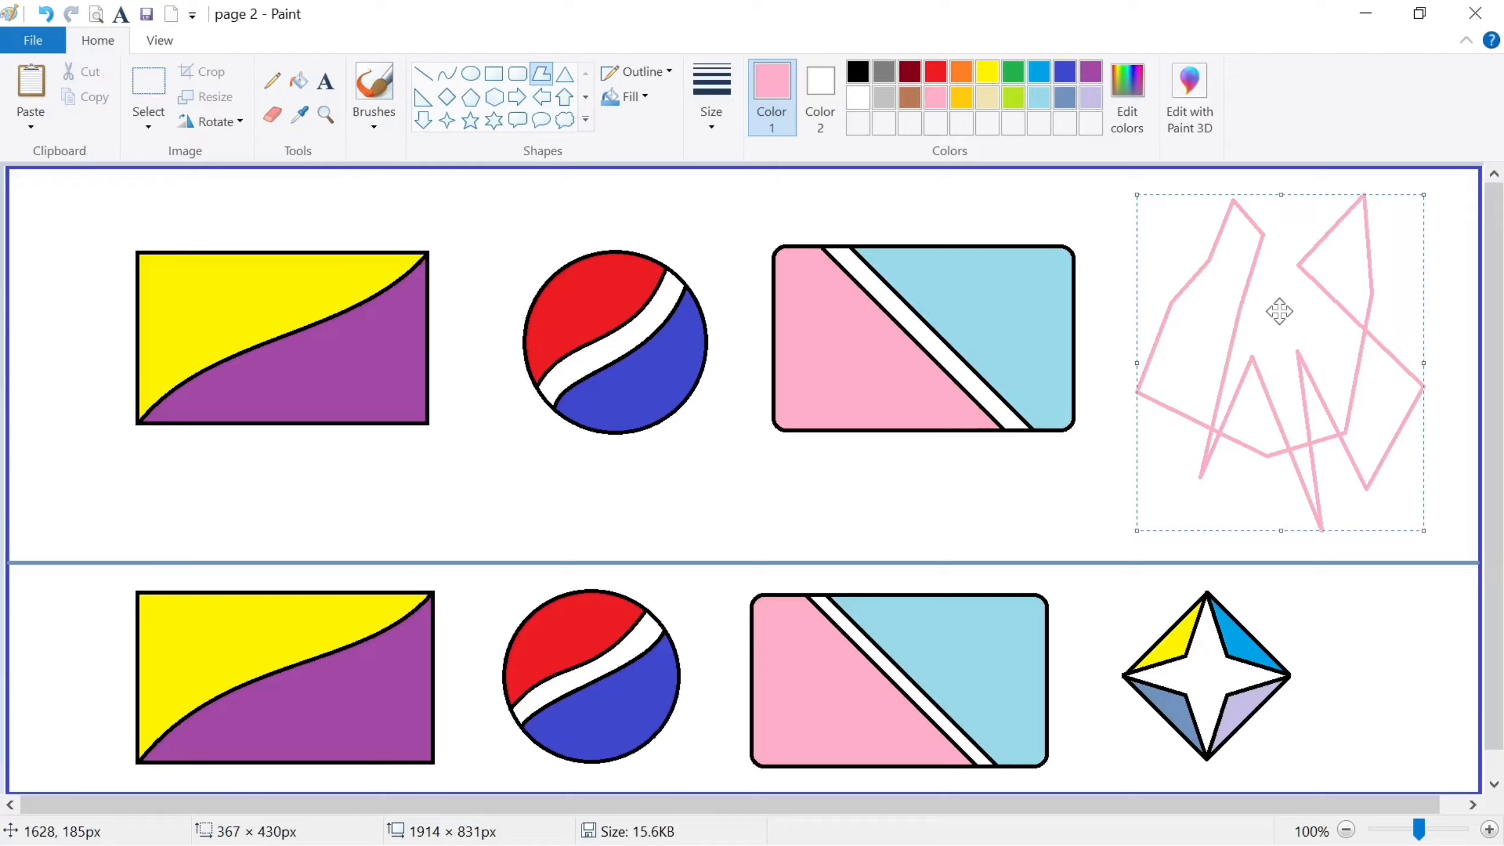
pyautogui.press('Delete')
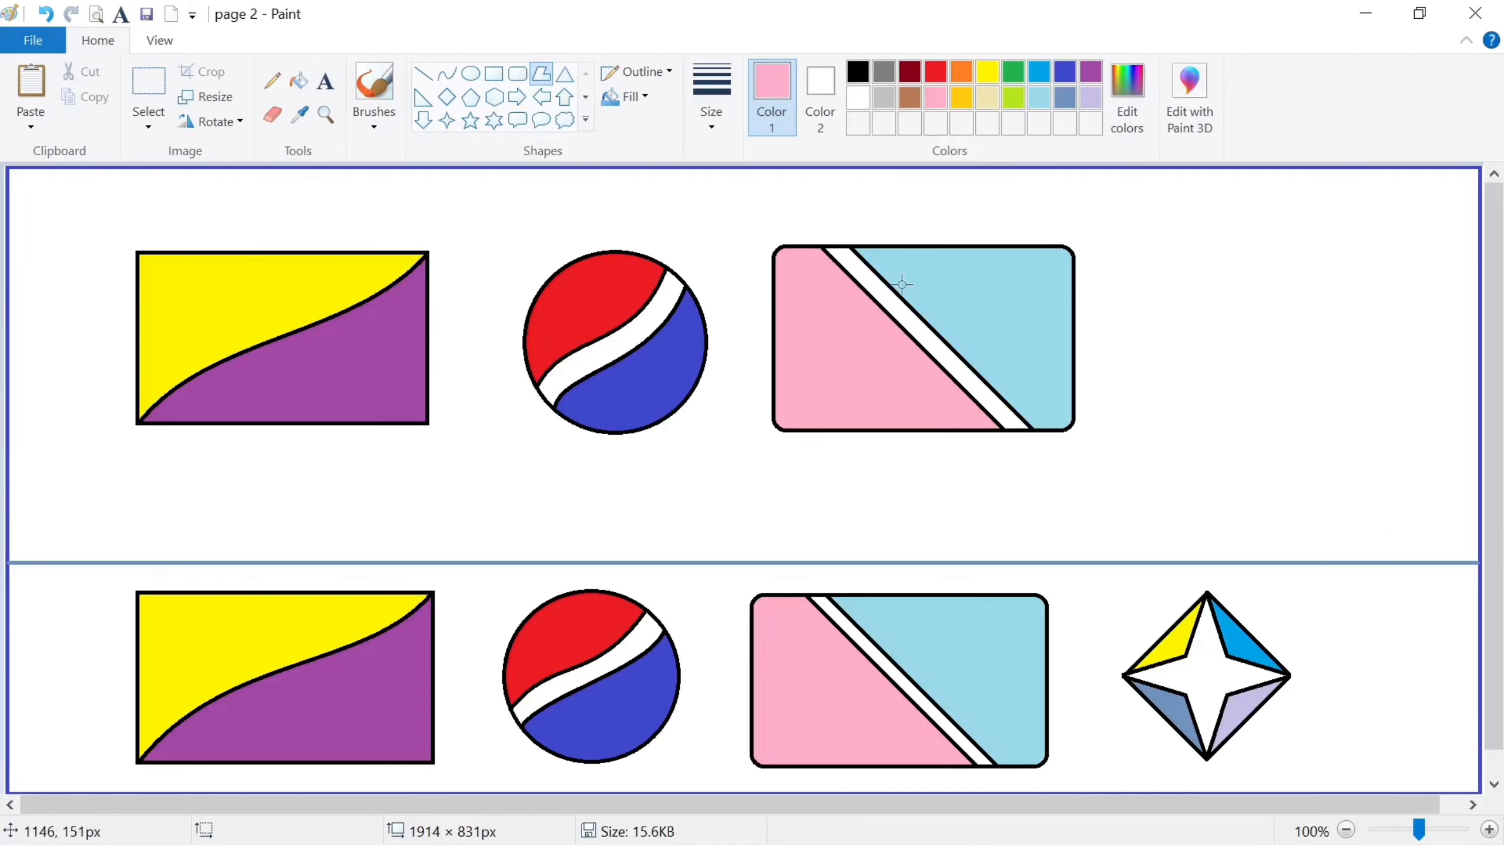
# Draw a black four-point star about 207 × 235 px in the empty area right of the rounded rectangle.
pyautogui.click(451, 120)
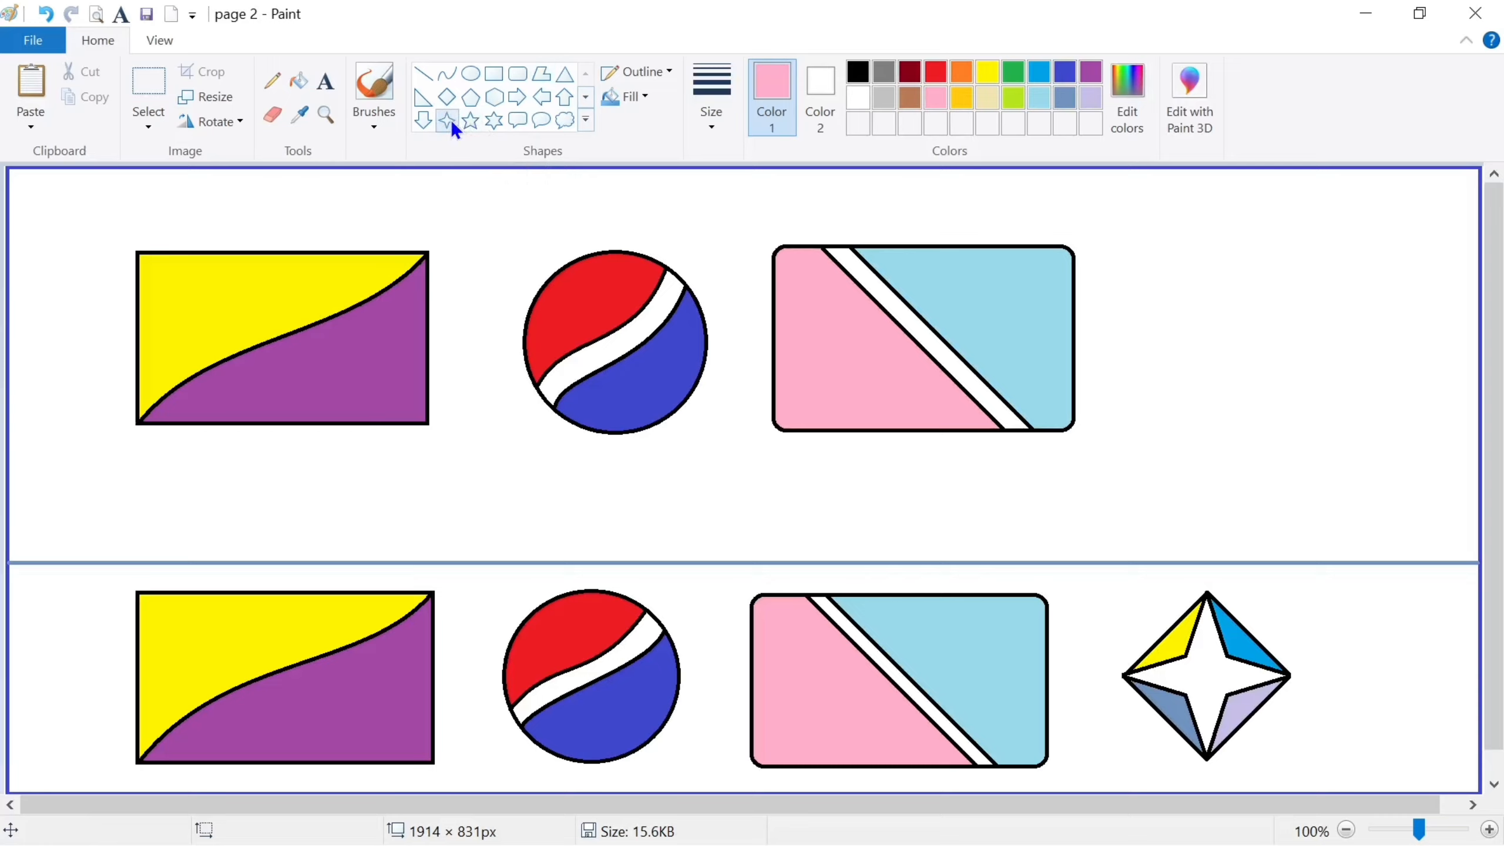
pyautogui.click(860, 73)
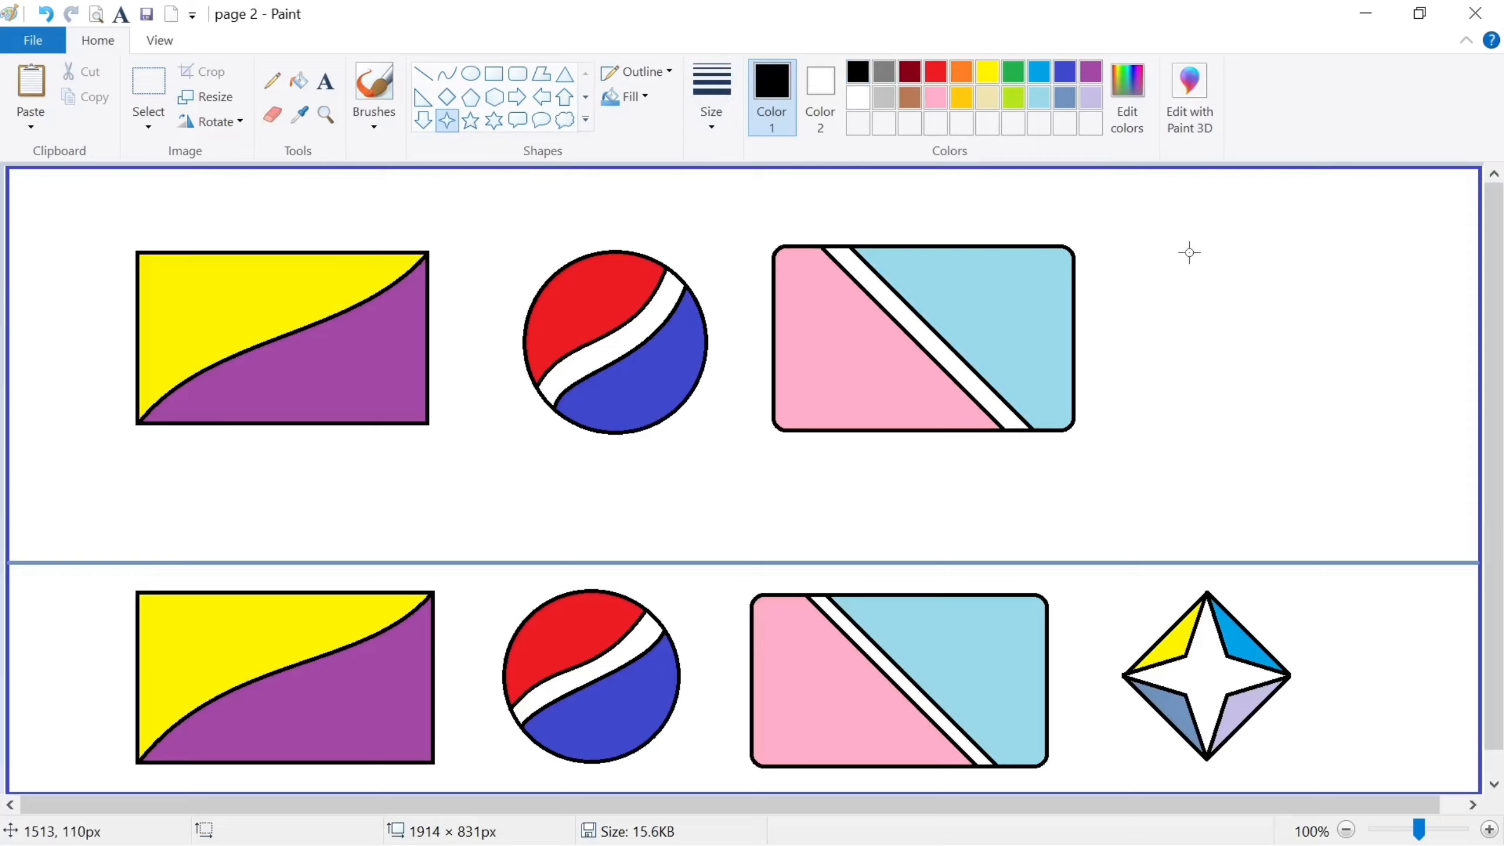
pyautogui.moveTo(1186, 250)
pyautogui.mouseDown()
pyautogui.moveTo(1309, 410)
pyautogui.moveTo(1378, 461)
pyautogui.moveTo(1309, 395)
pyautogui.mouseUp()
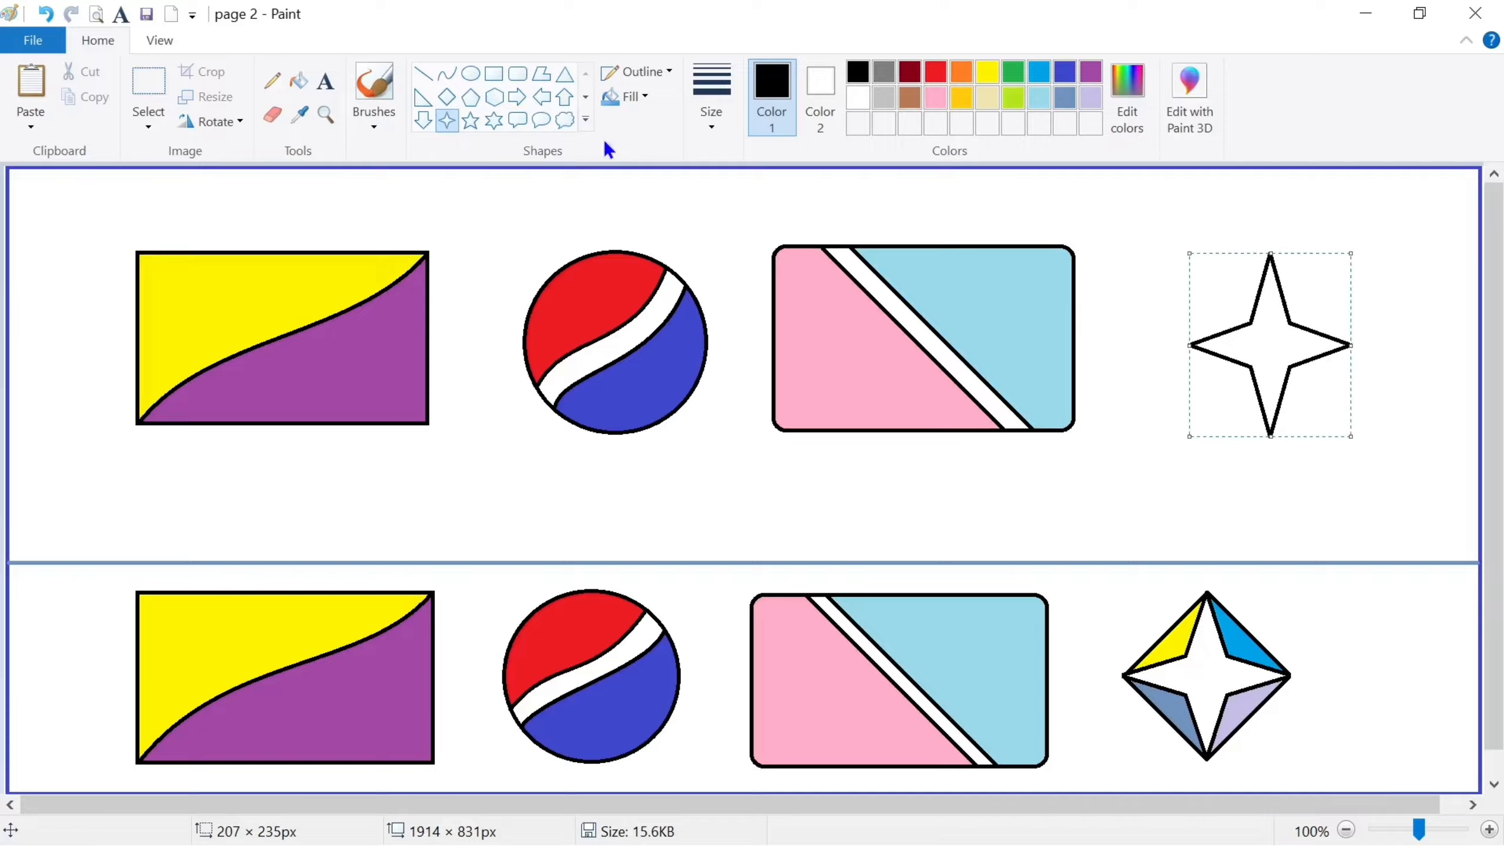
# Draw a closed black diamond around the four-point star with the Polygon tool, joining its four tips.
pyautogui.click(545, 80)
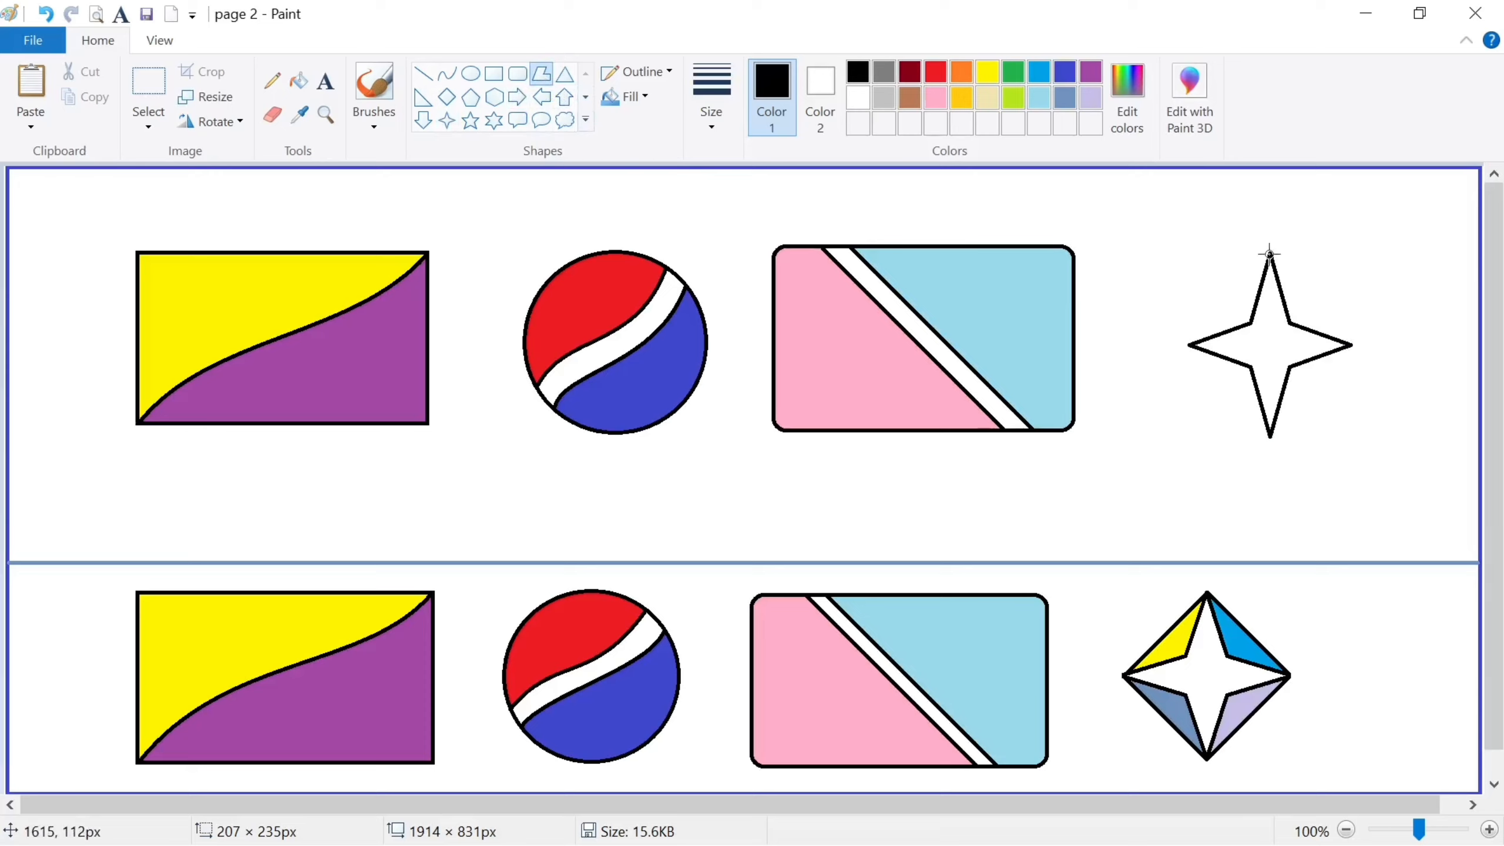
pyautogui.moveTo(1270, 252); pyautogui.dragTo(1190, 344)
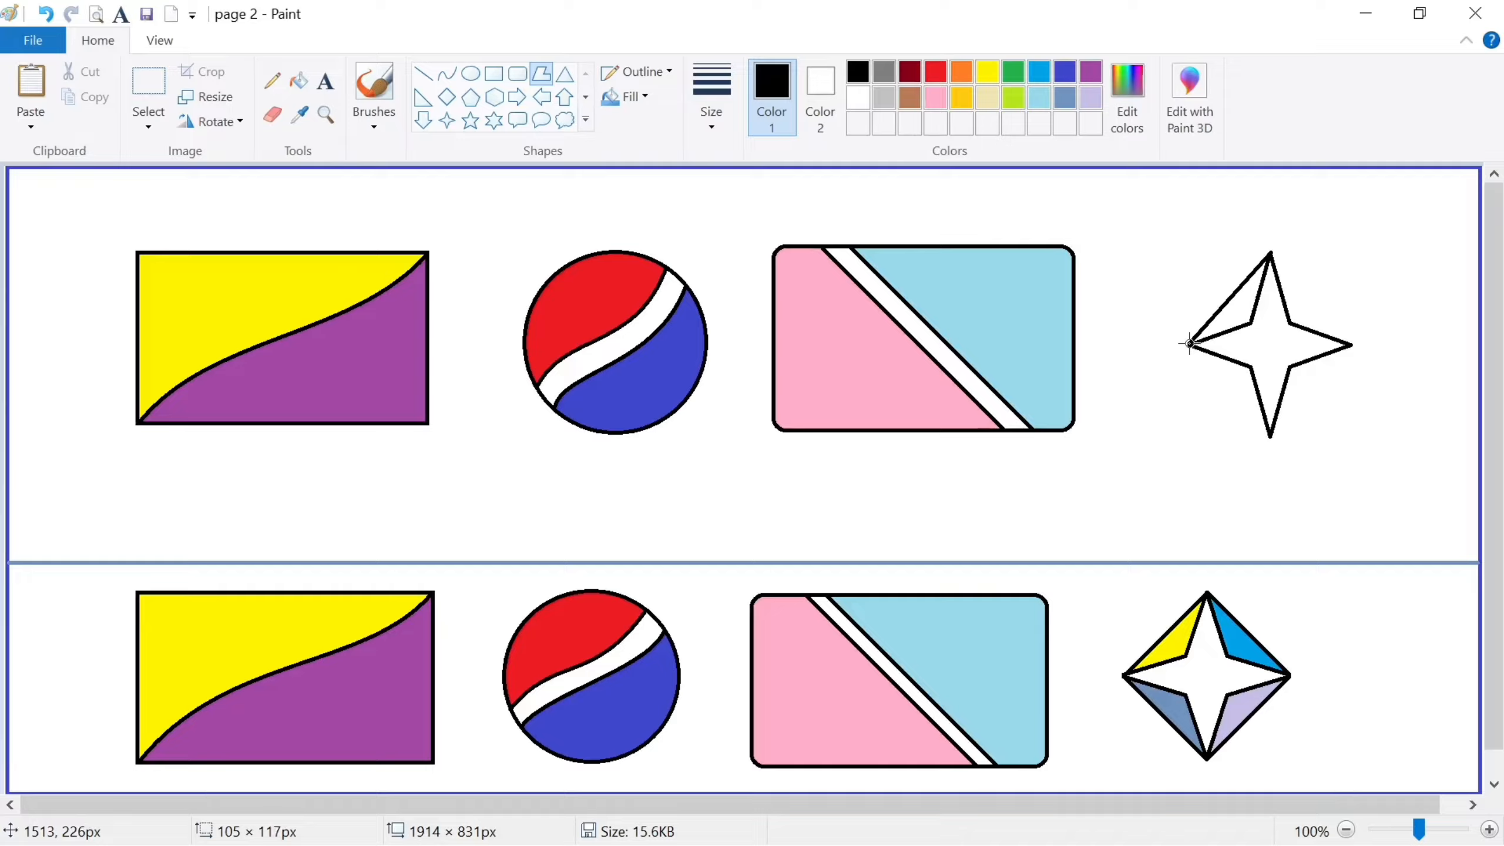
pyautogui.click(1269, 437)
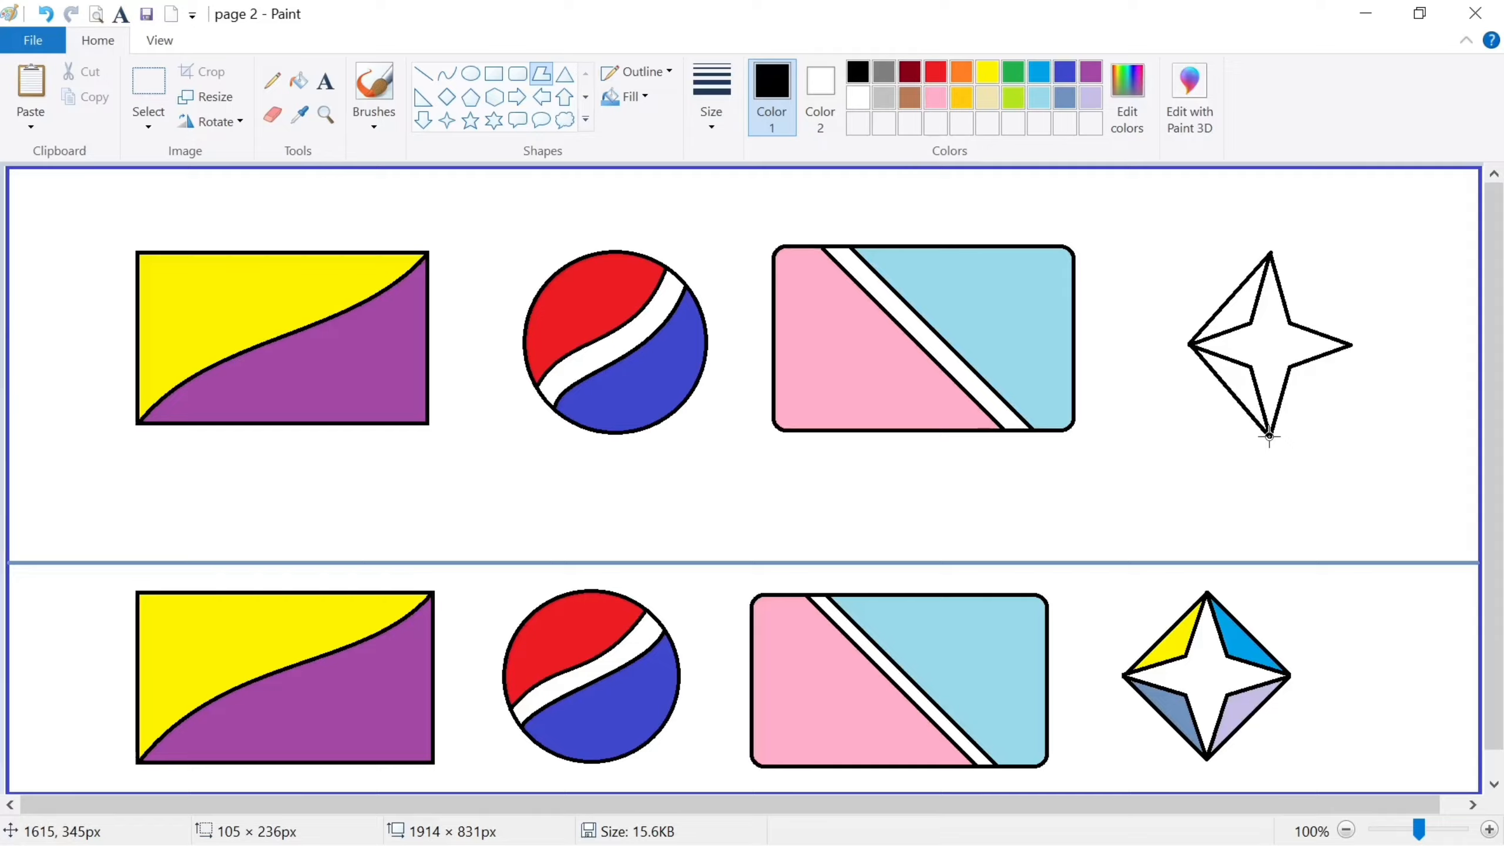
pyautogui.click(1350, 343)
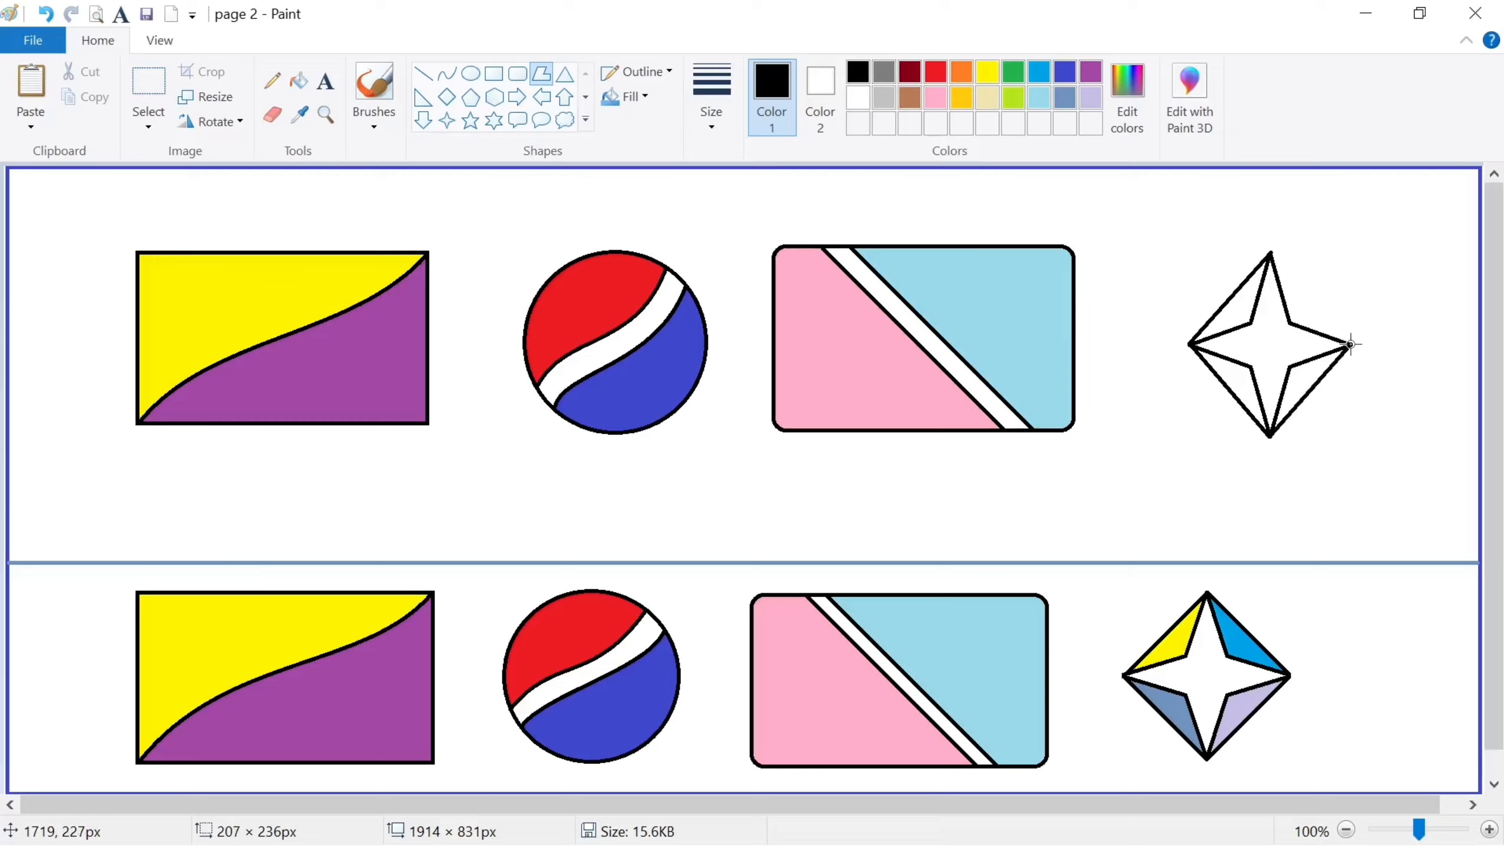
pyautogui.click(1271, 252)
pyautogui.click(1272, 252)
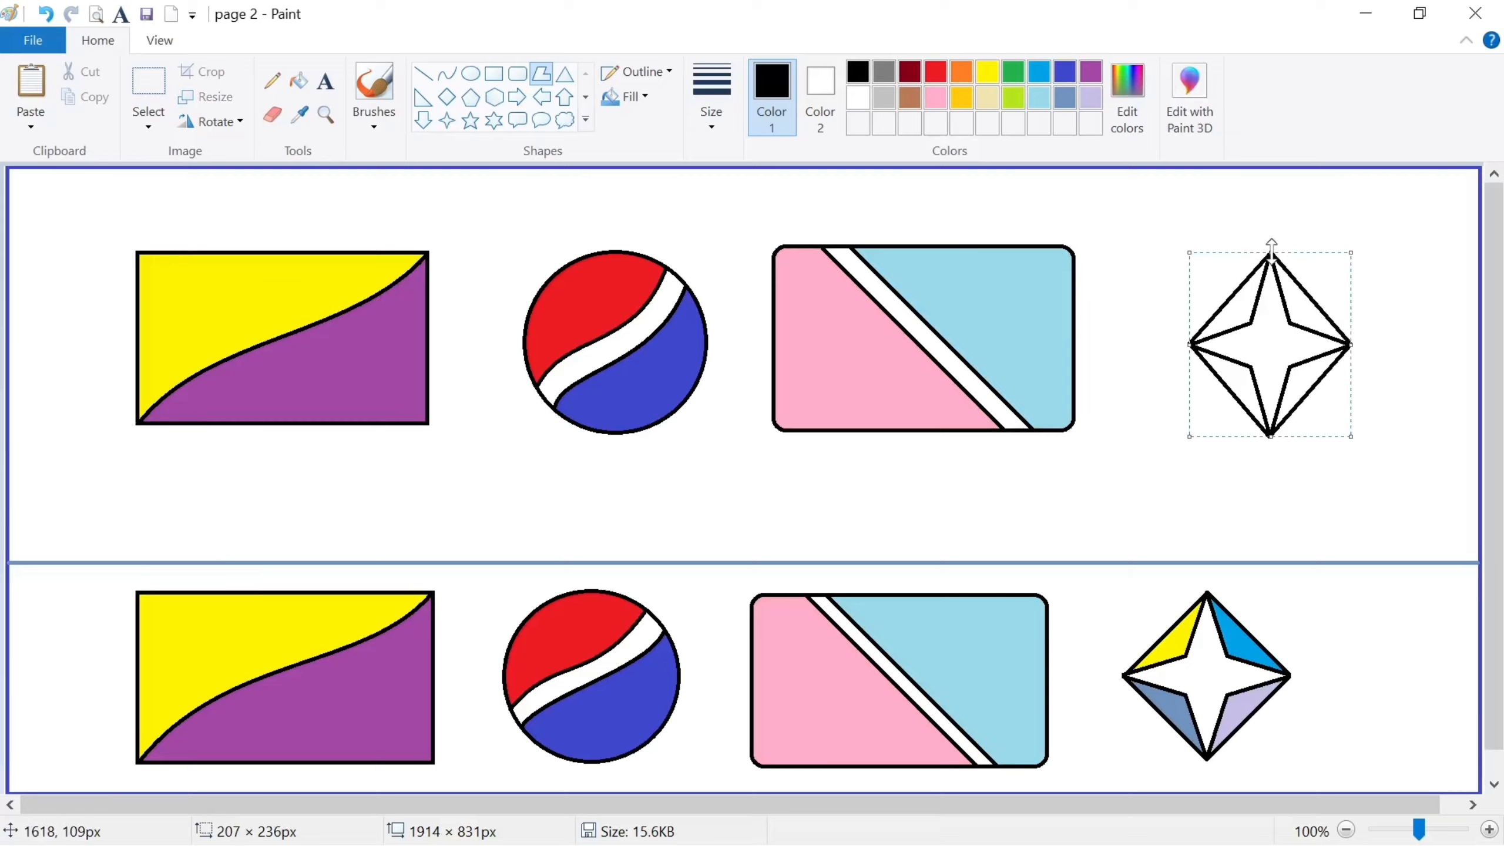
pyautogui.click(1393, 320)
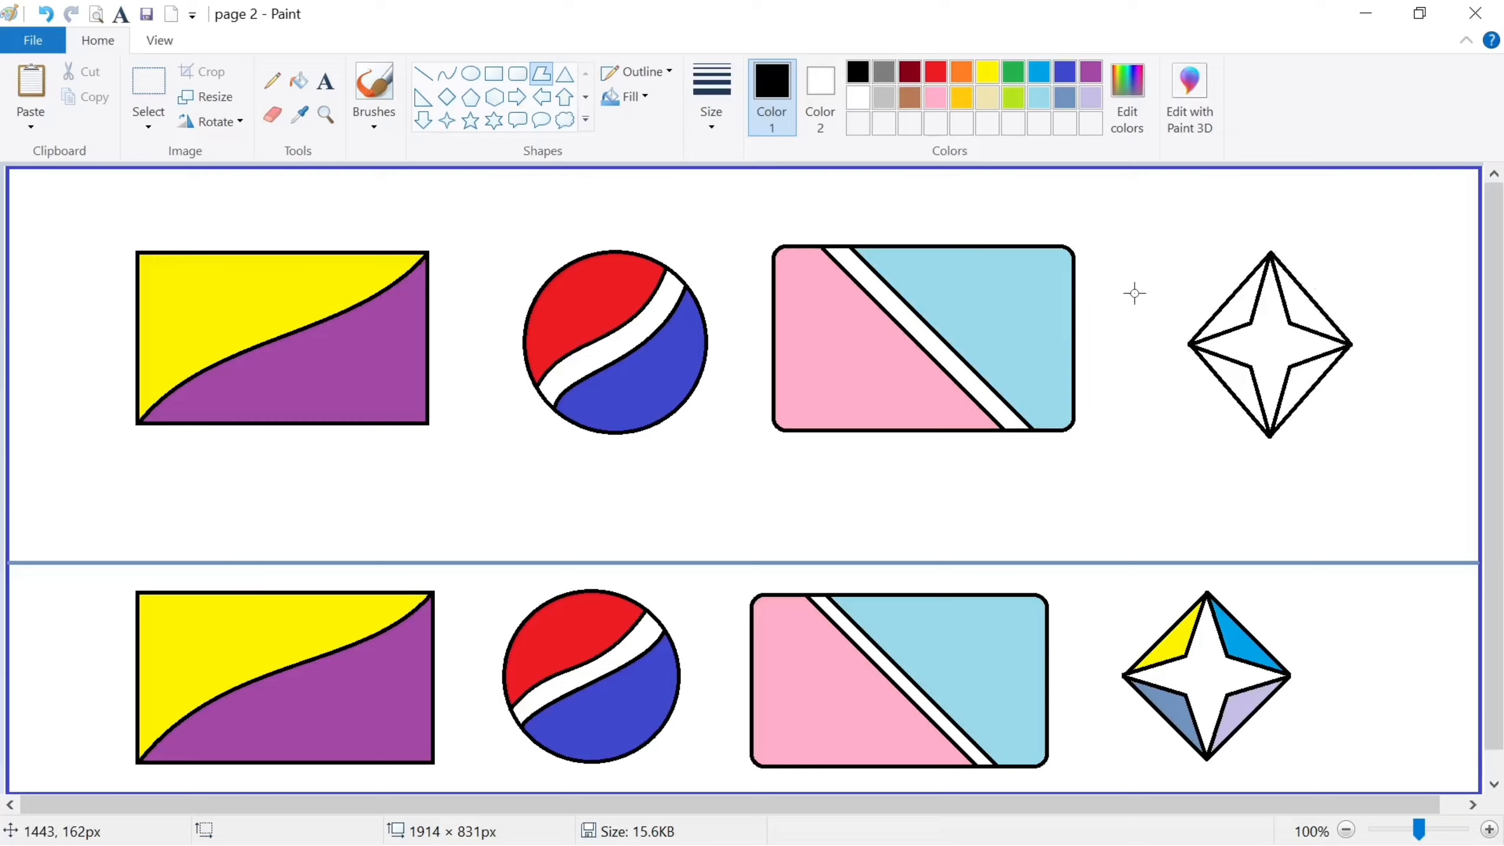
# Fill the diamond's upper-left section outside the star with gold and its upper-right section with turquoise blue.
pyautogui.click(299, 82)
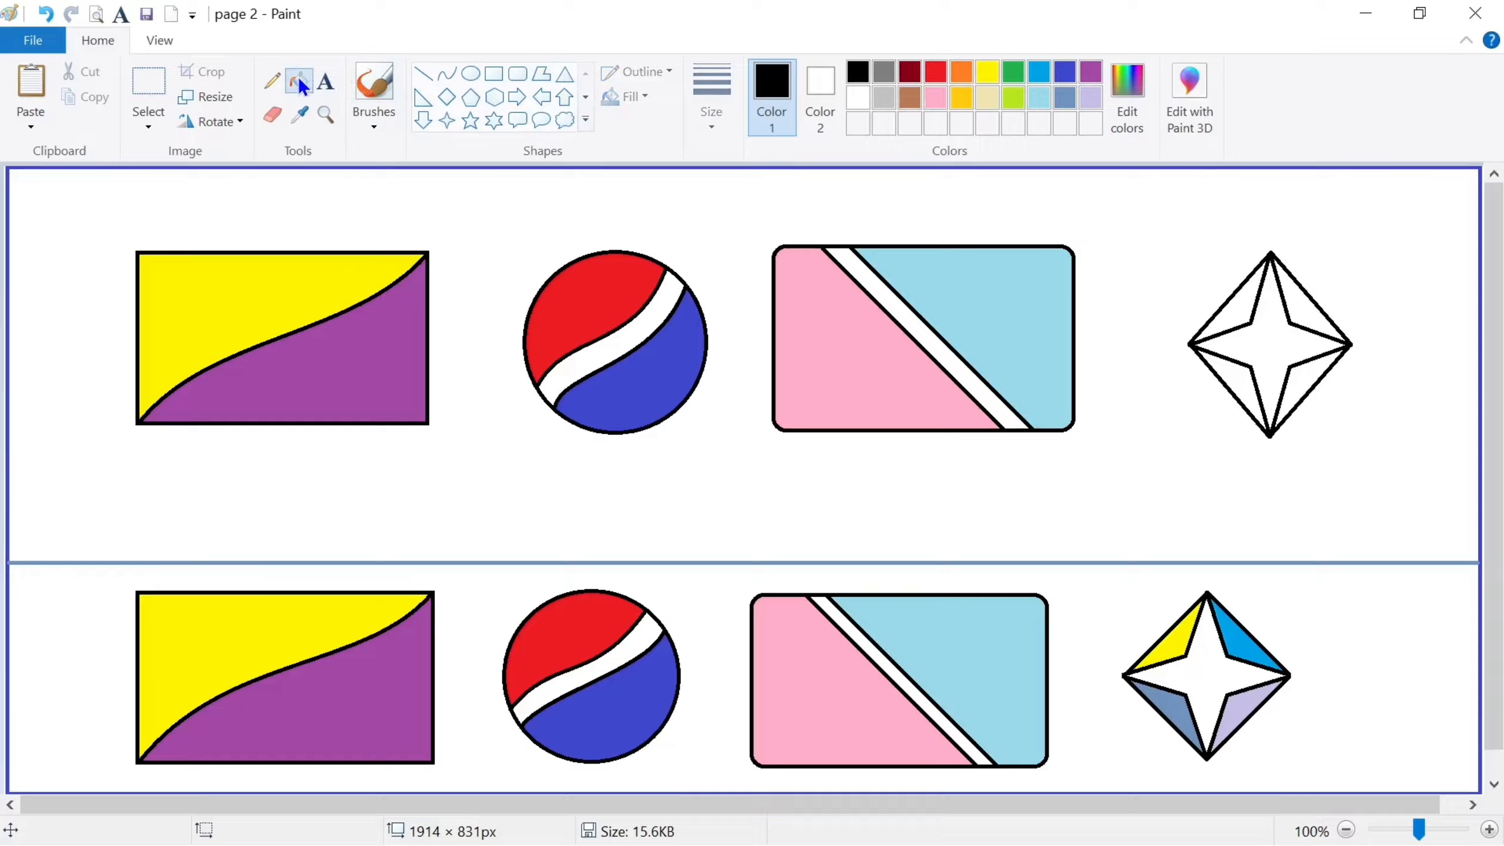
pyautogui.click(961, 98)
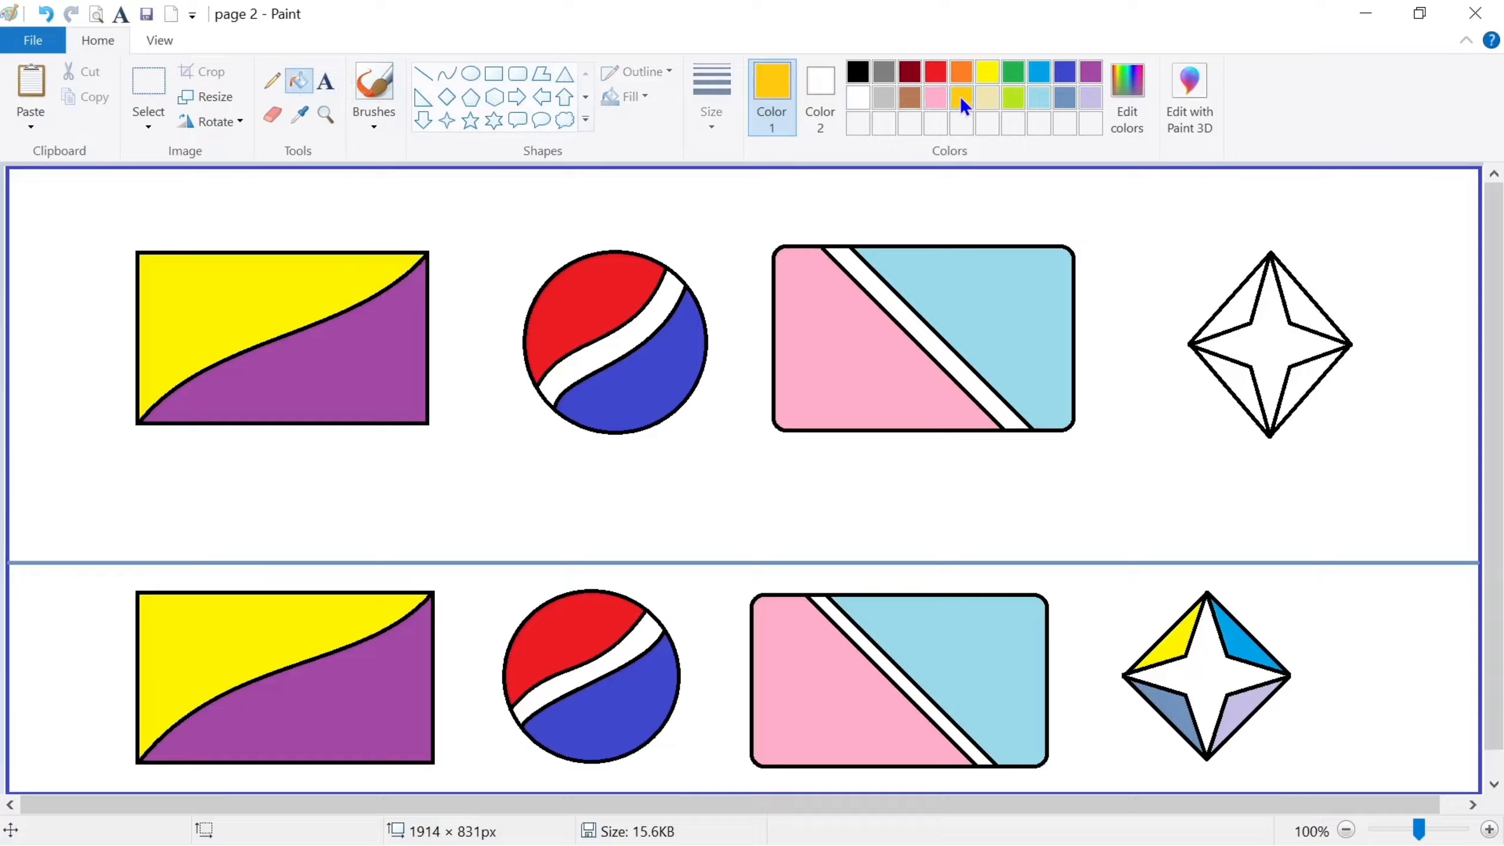
pyautogui.click(1255, 280)
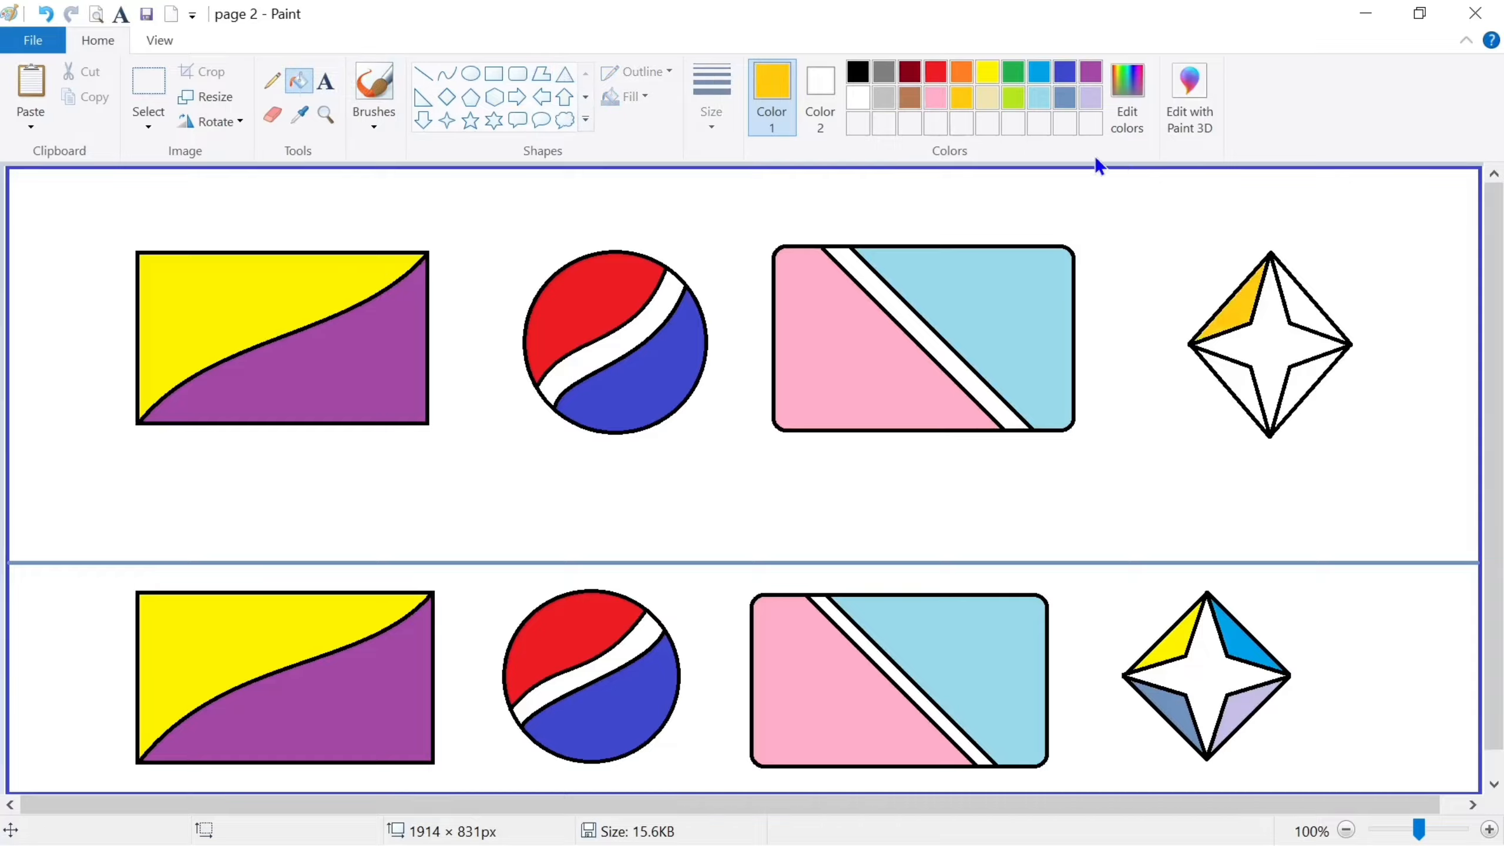
pyautogui.click(1047, 71)
pyautogui.click(1318, 305)
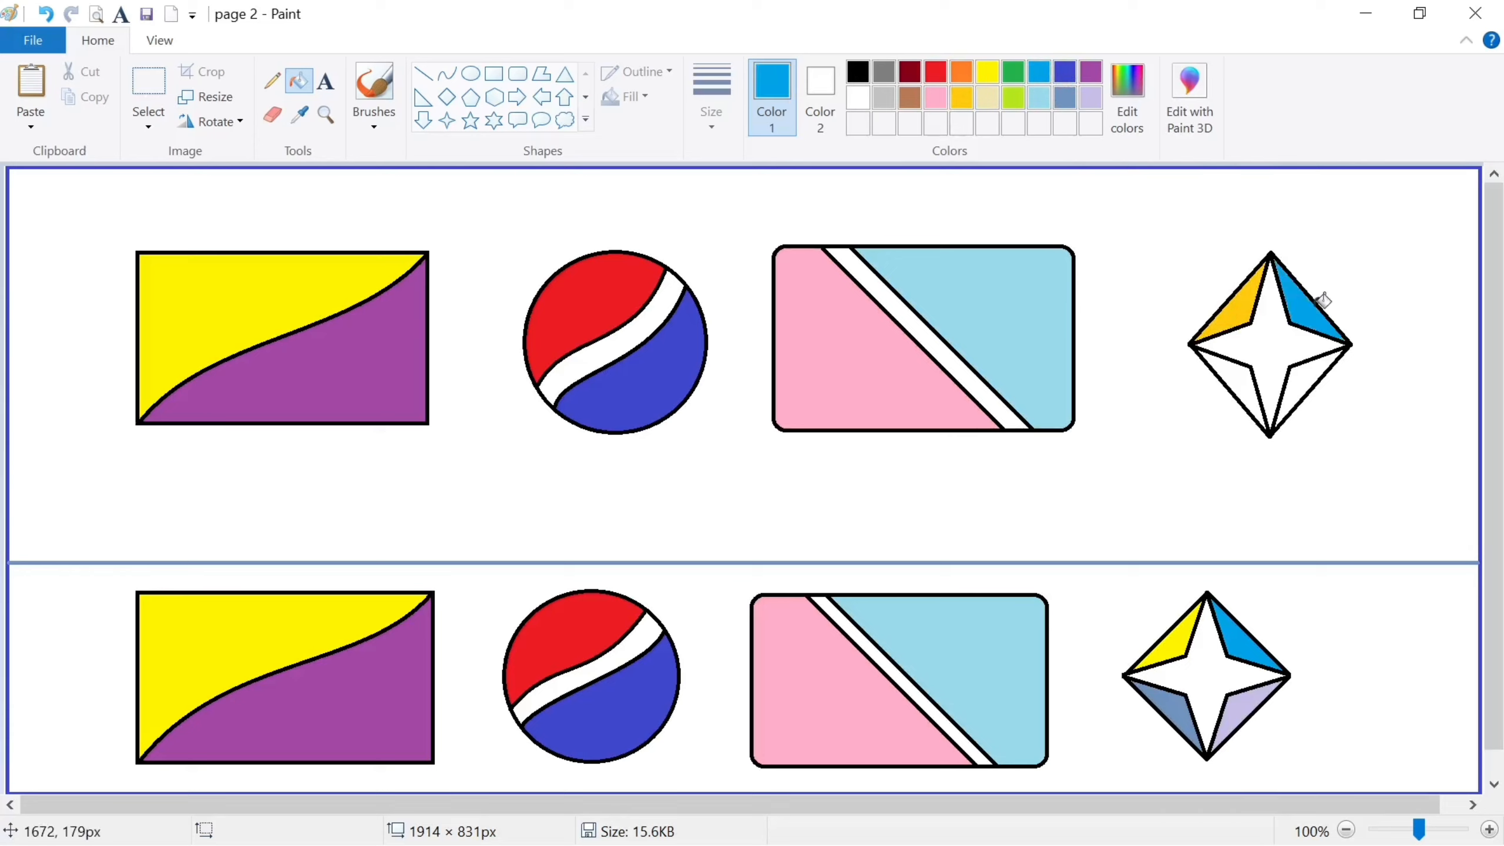
# Fill the diamond's lower-right section outside the star with blue-gray.
pyautogui.click(1038, 98)
pyautogui.click(1064, 97)
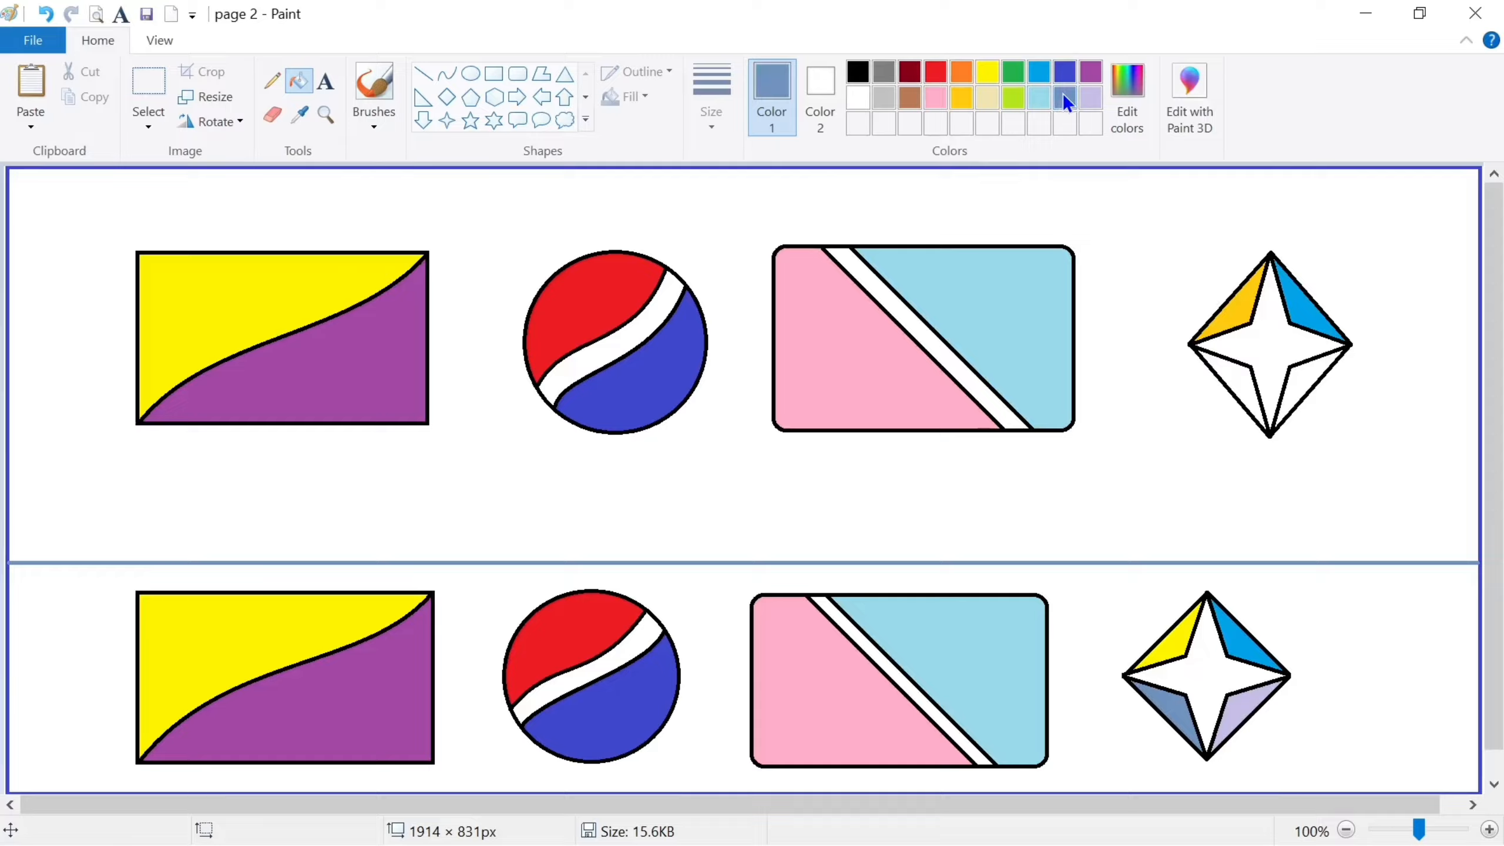
pyautogui.click(1307, 376)
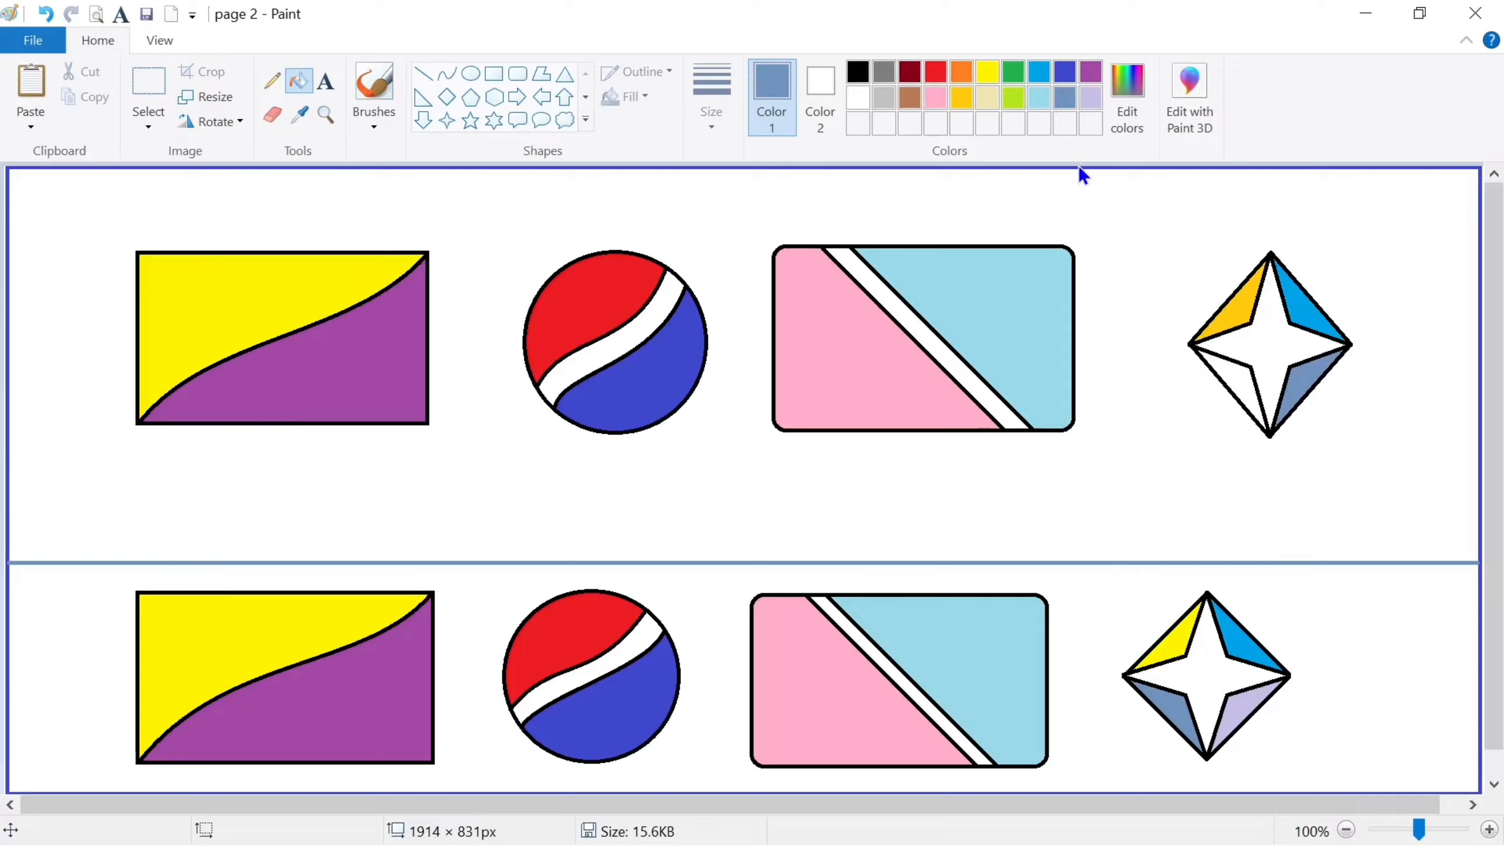
# Fill the diamond's lower-left section outside the star with lavender.
pyautogui.click(1089, 98)
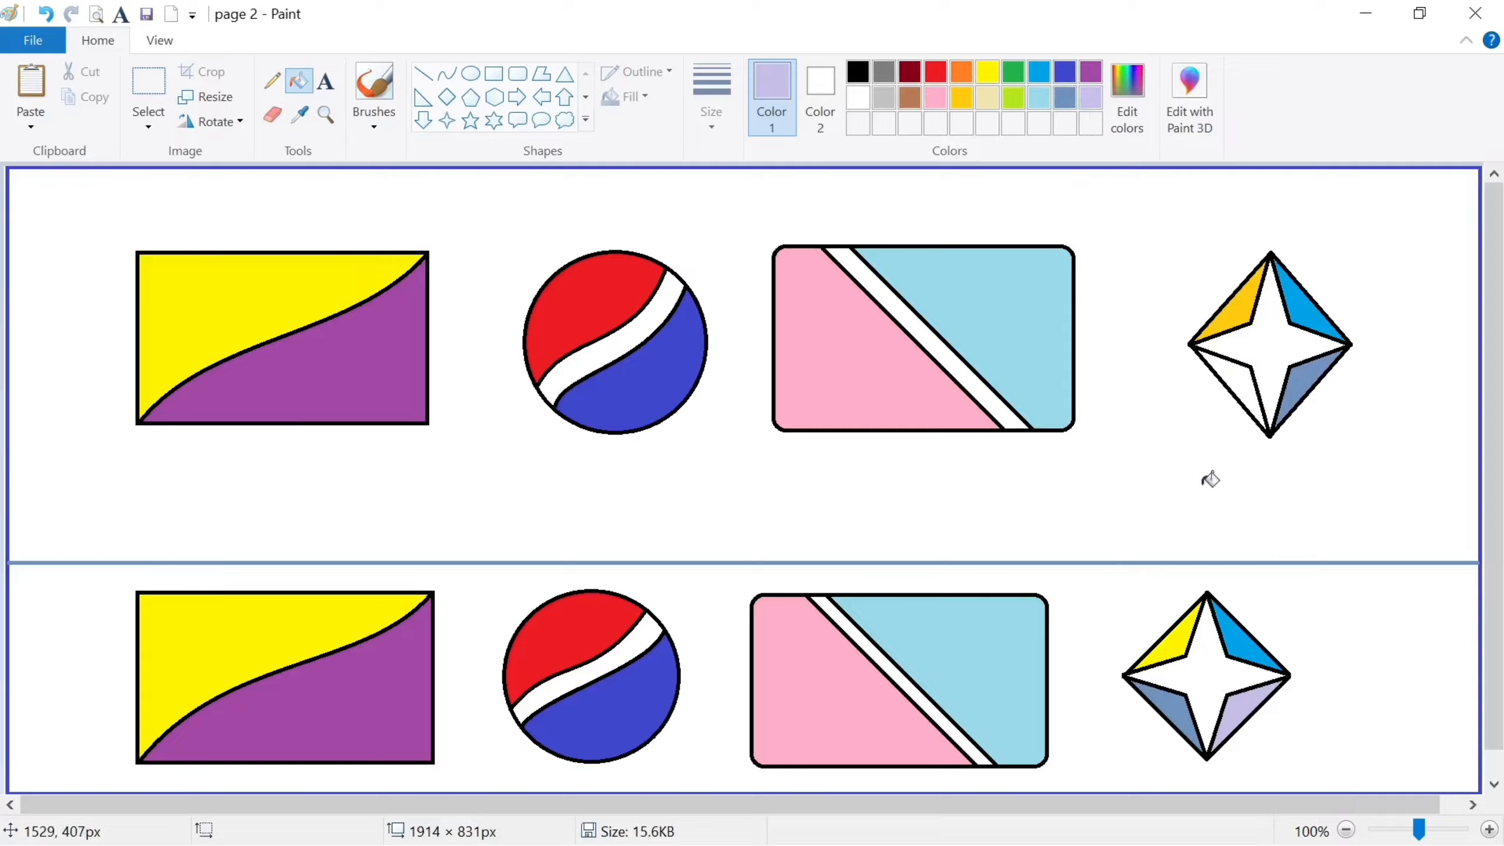
pyautogui.click(1243, 382)
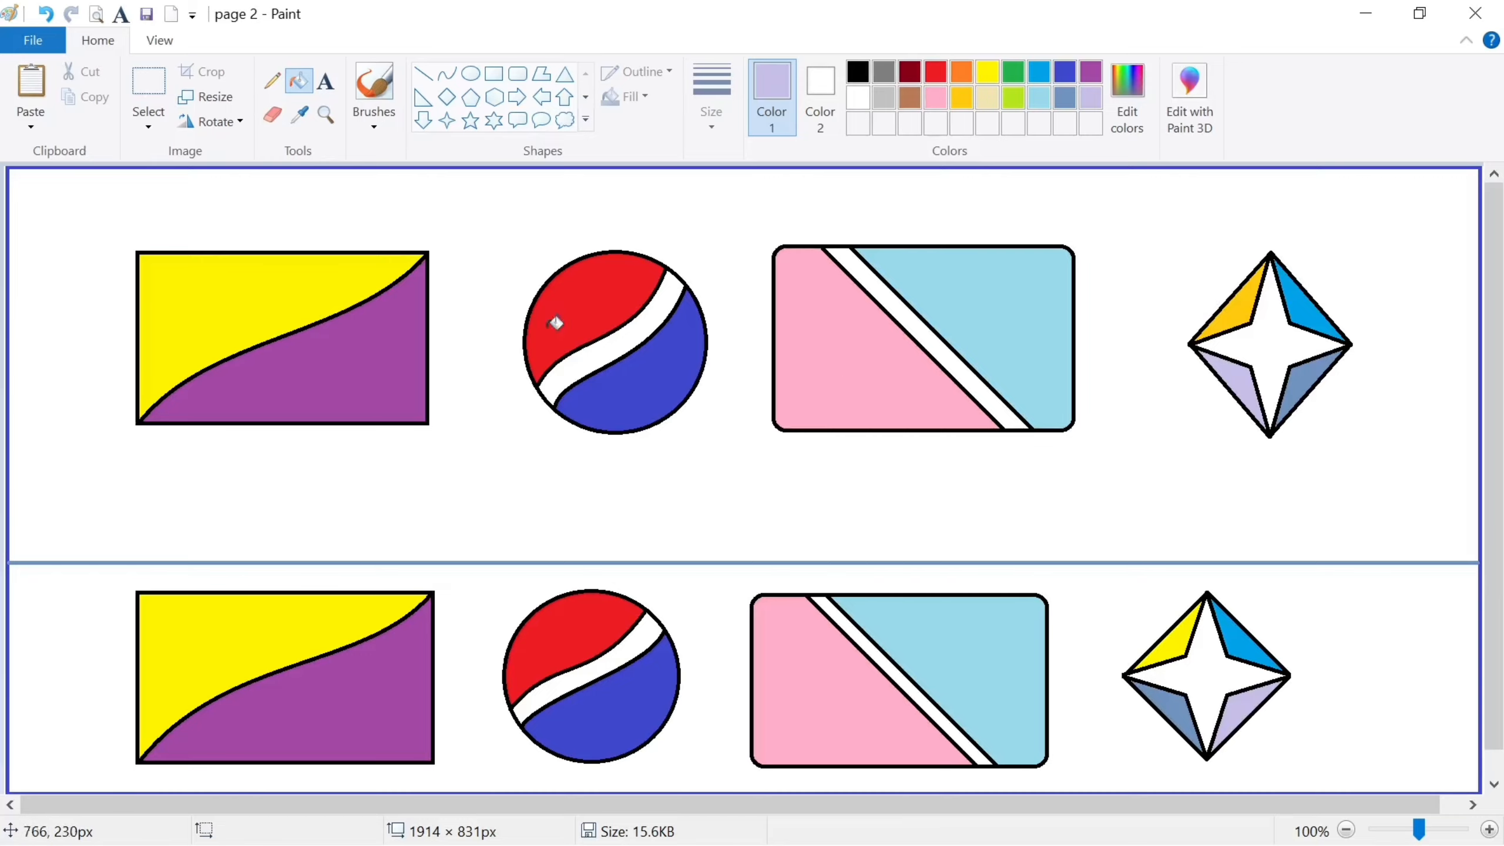
# Open the picture page 3 from the Paint Practice folder, discarding the unsaved changes to page 2.
pyautogui.click(42, 34)
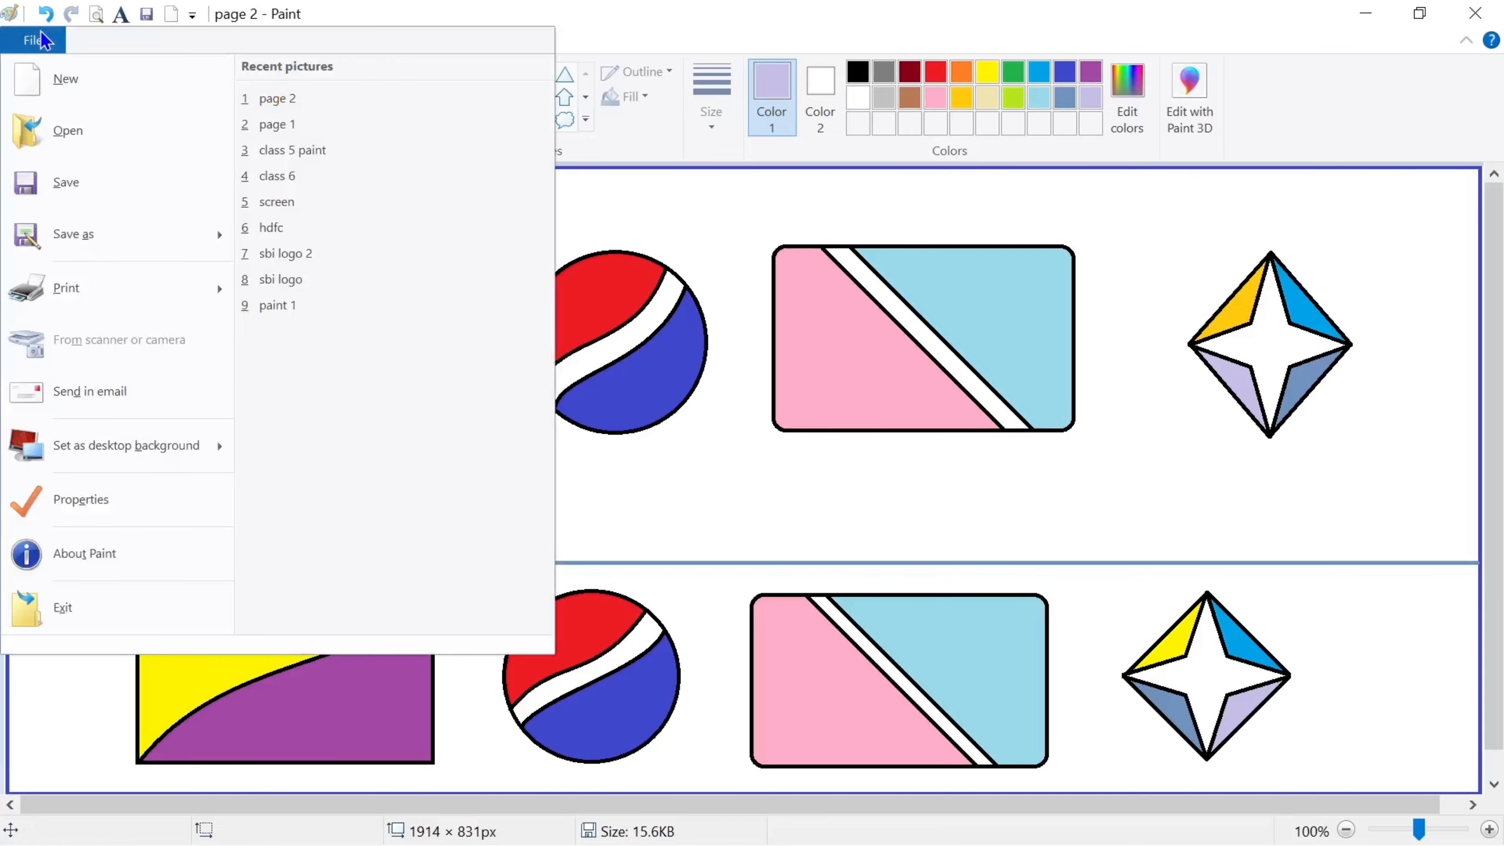
pyautogui.click(82, 131)
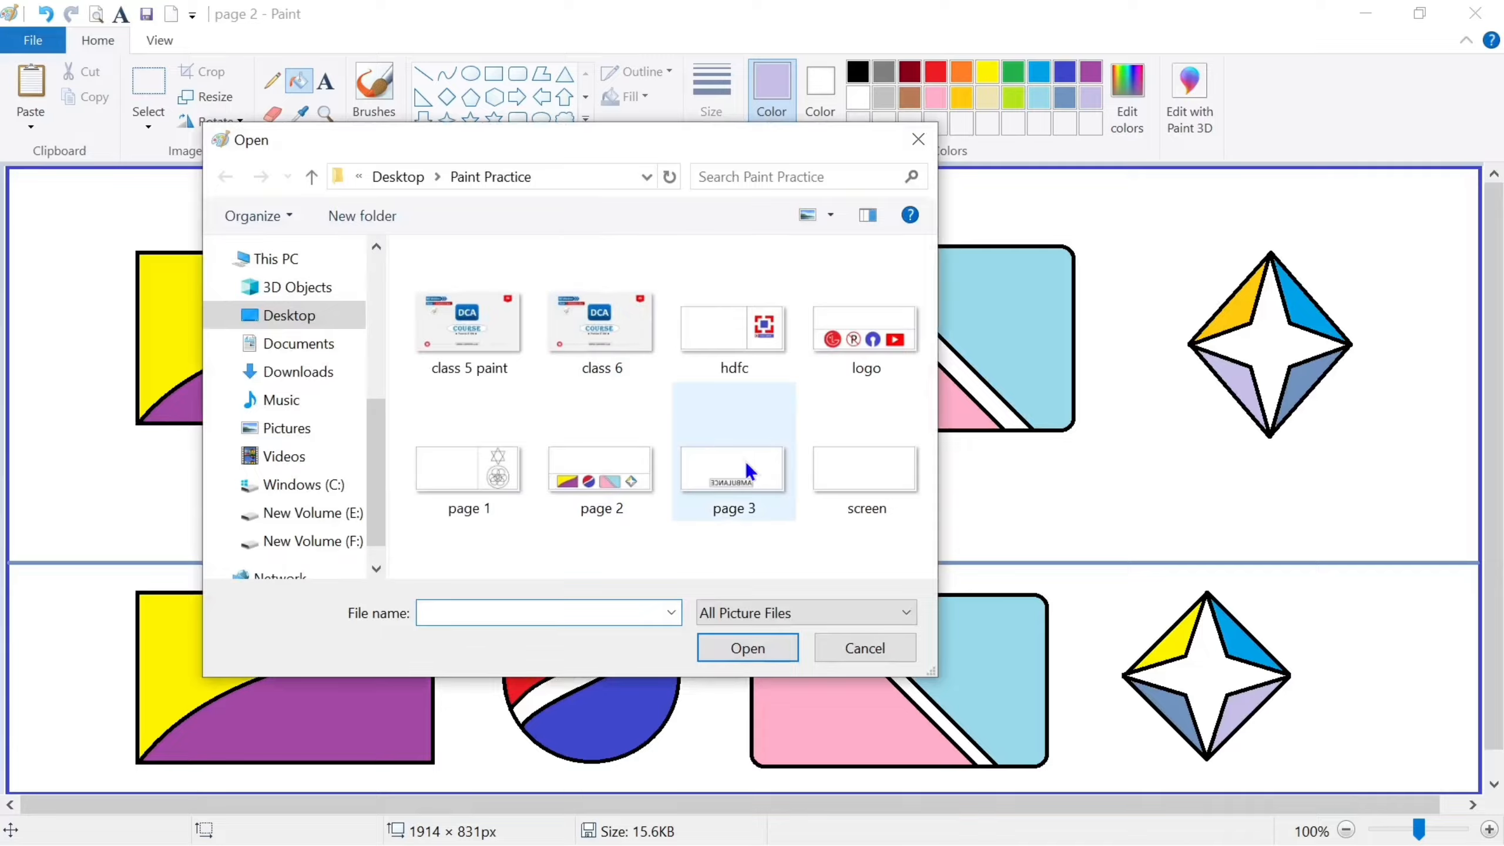
pyautogui.doubleClick(739, 469)
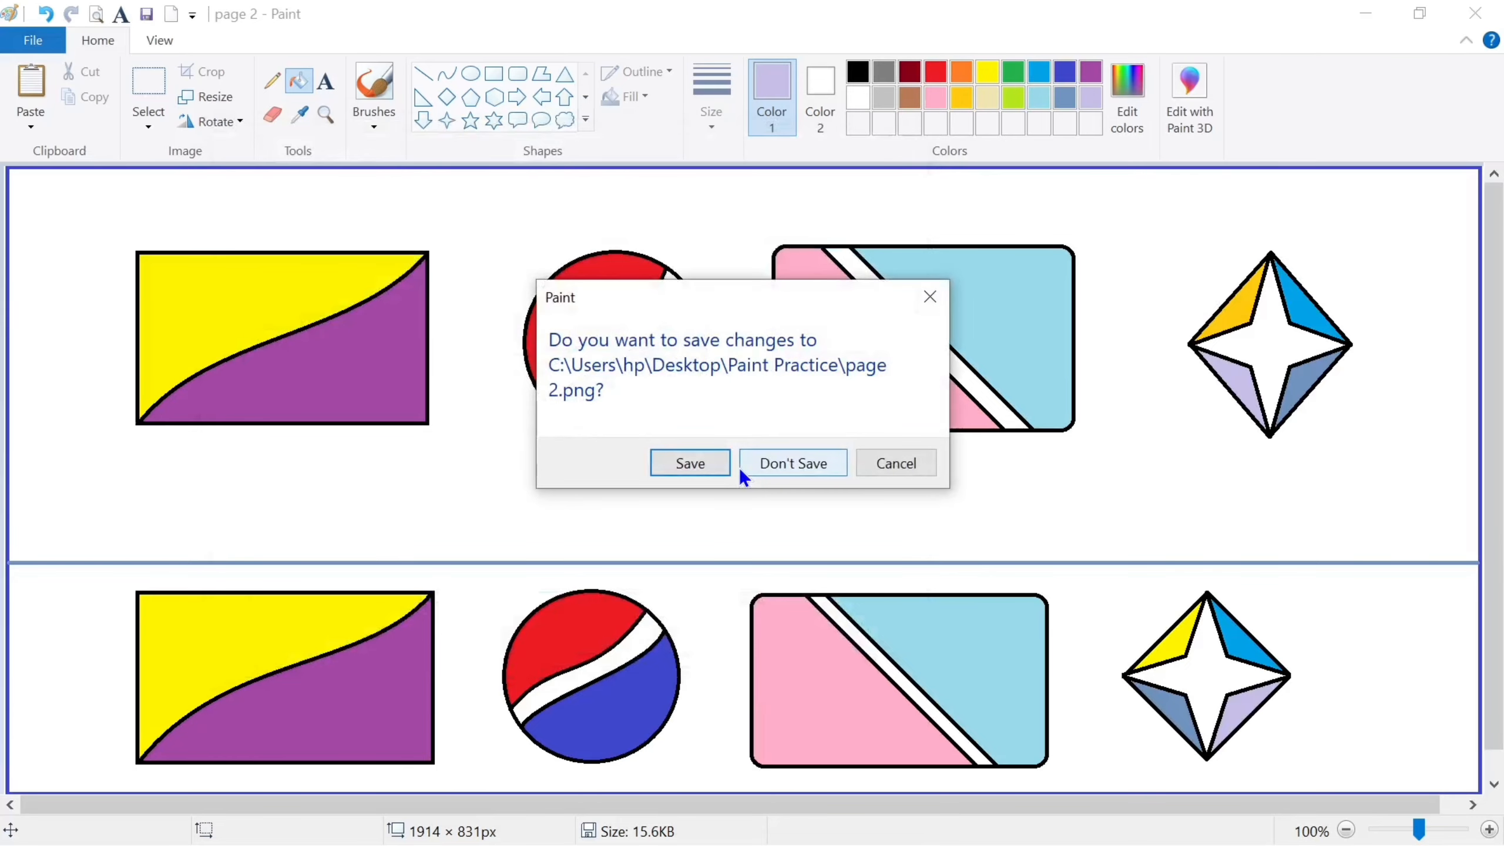
pyautogui.click(795, 469)
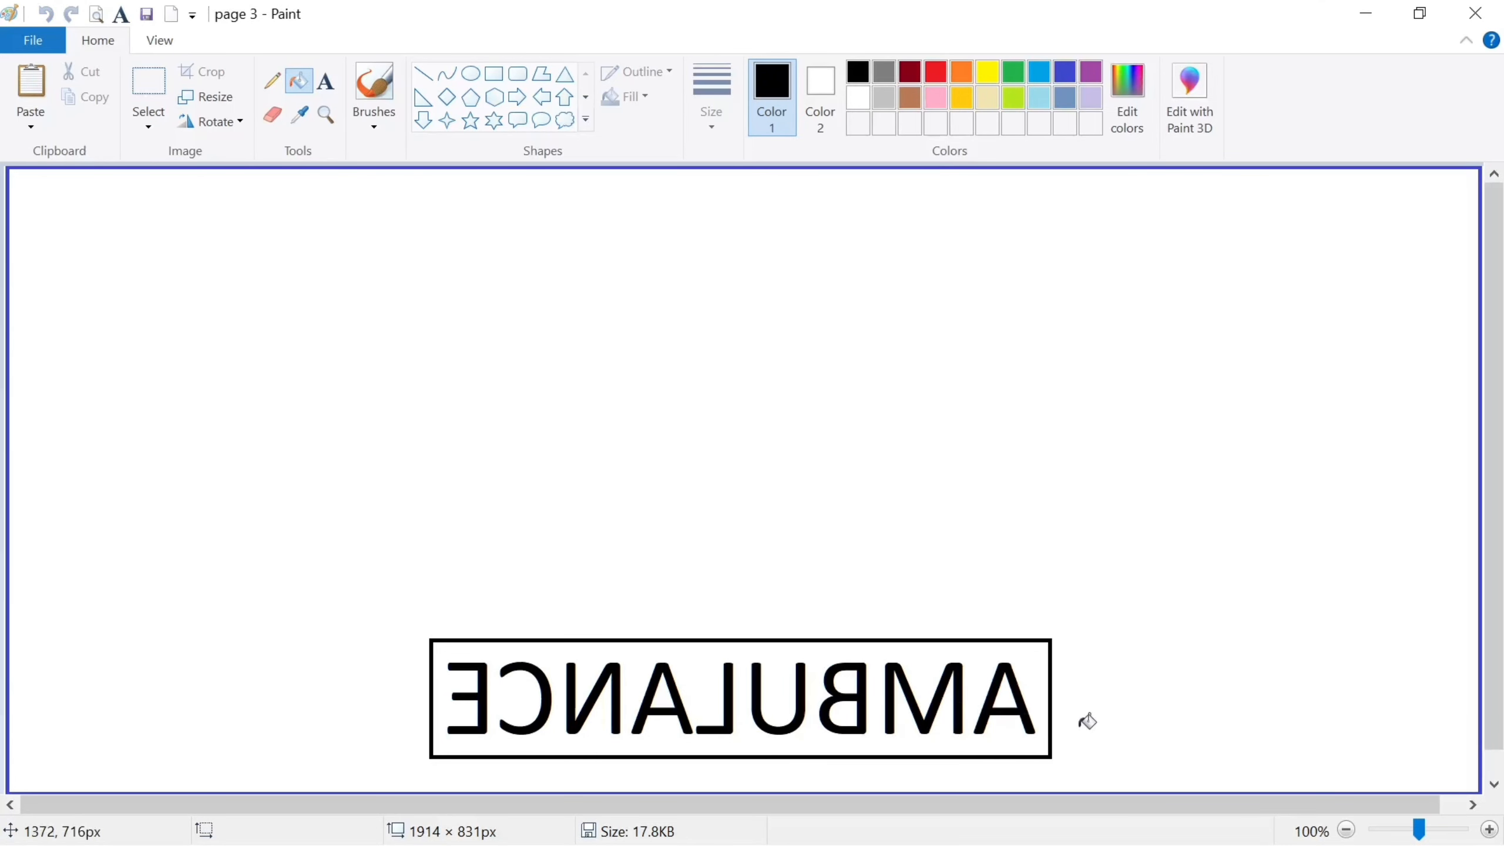
# Start a bold Calibri text box at font size 72 in the blank area above the mirrored sample word.
pyautogui.click(148, 81)
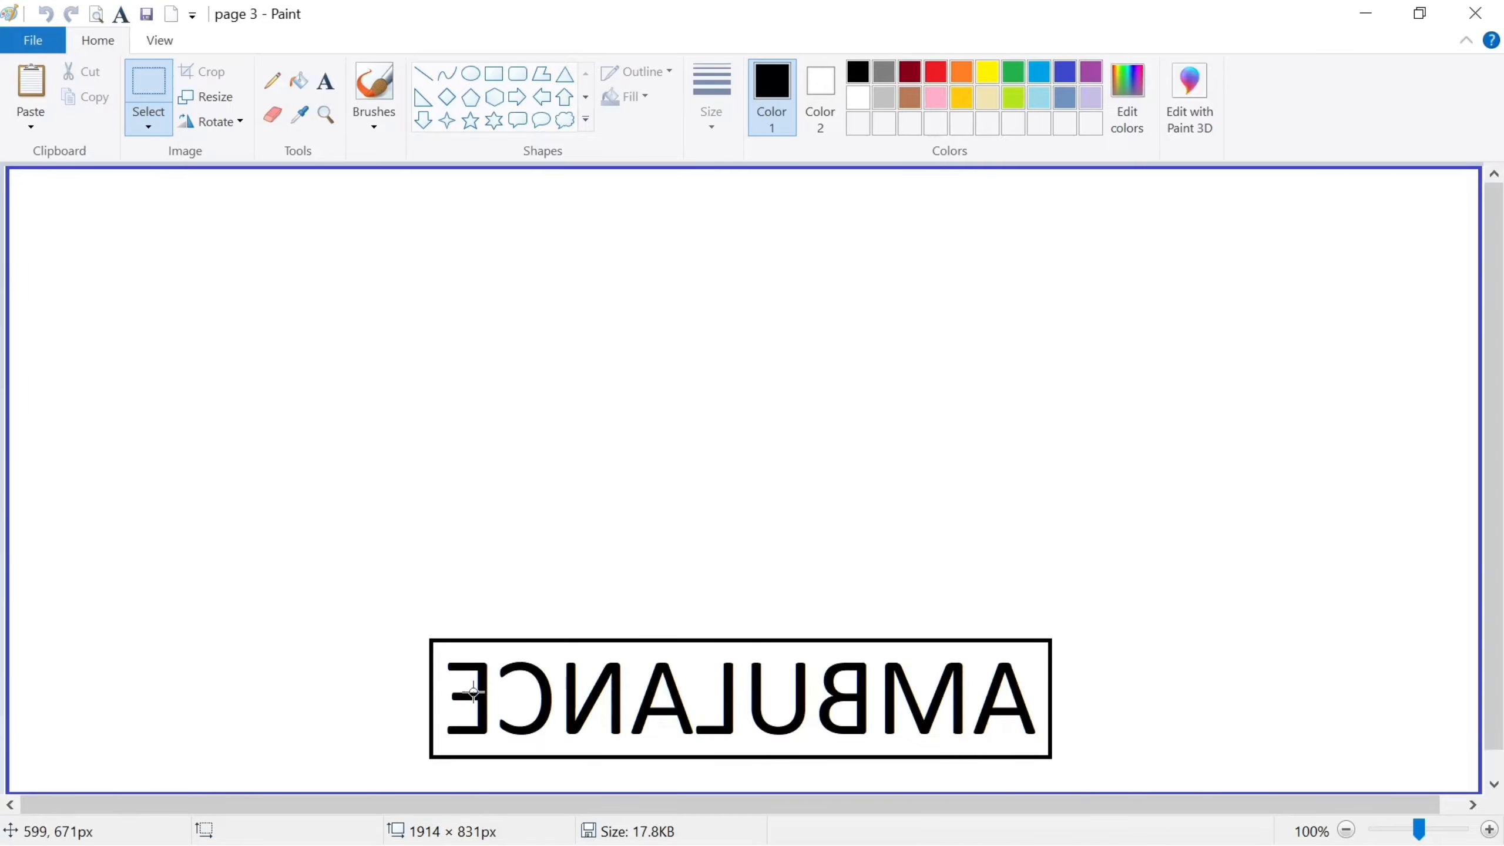
pyautogui.click(325, 81)
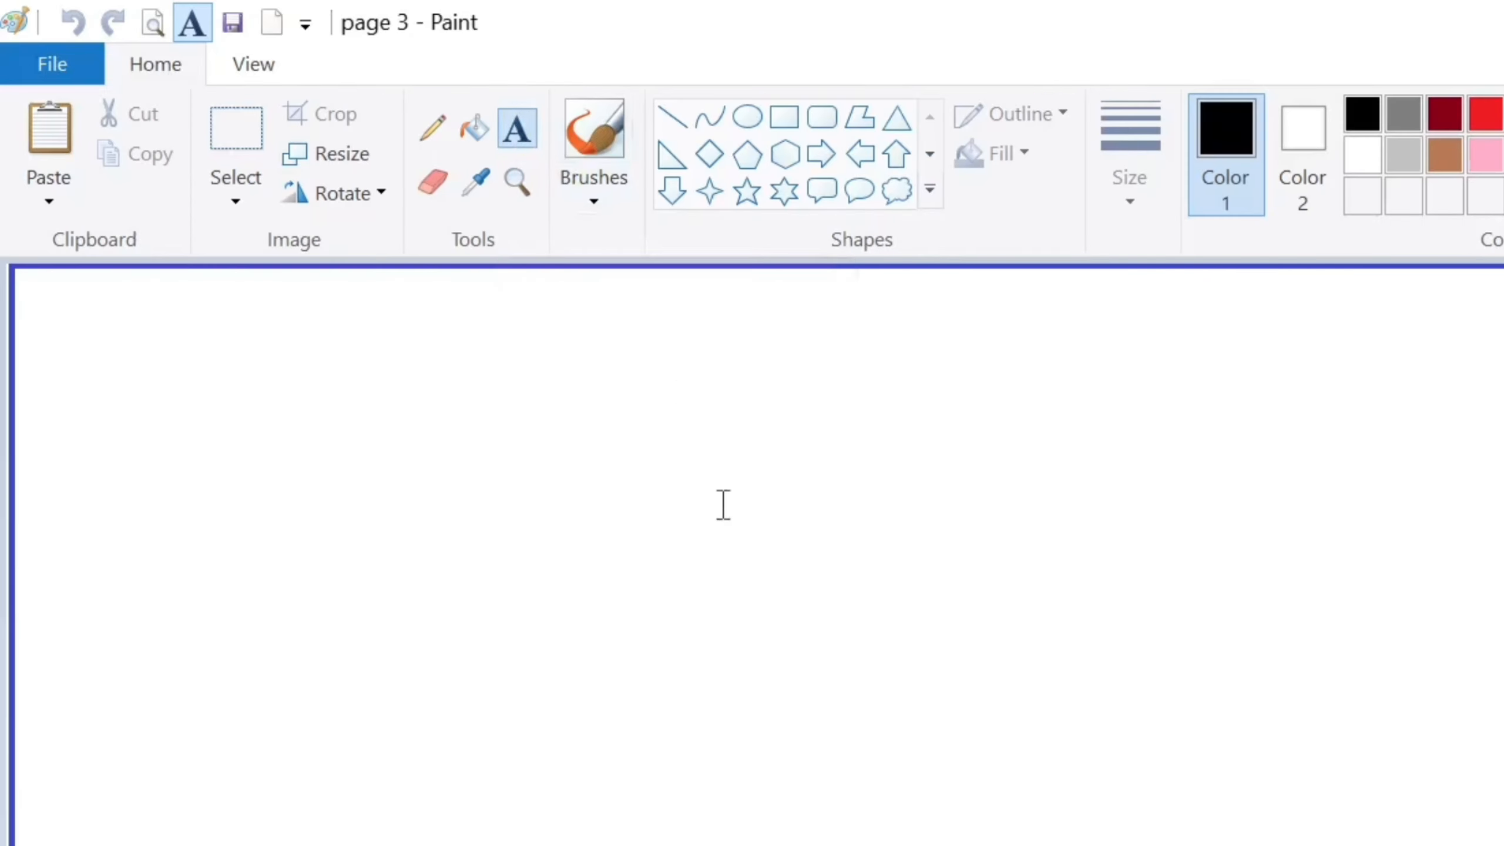
pyautogui.click(724, 523)
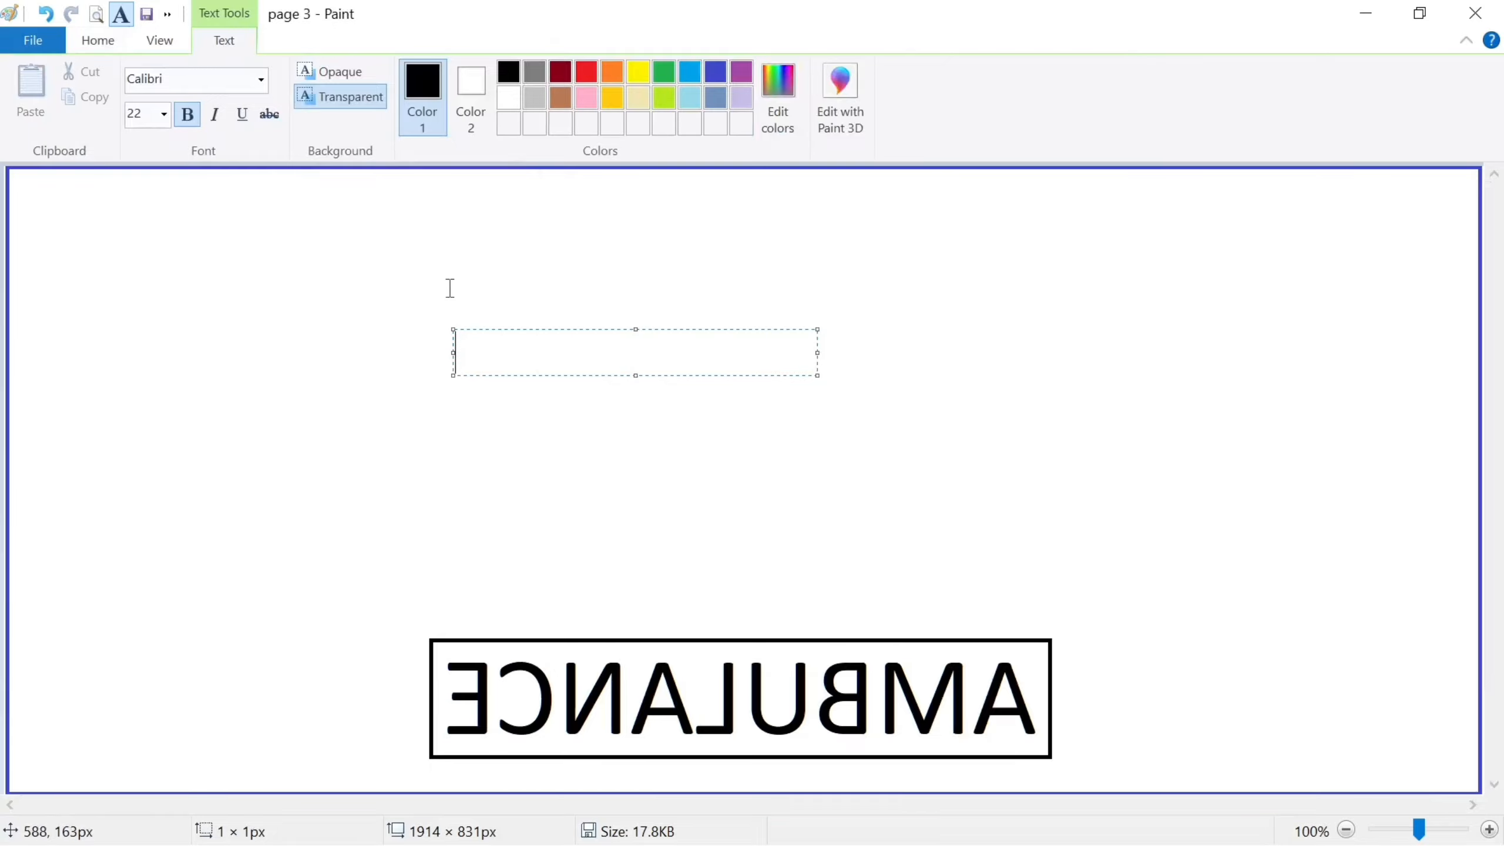
pyautogui.click(163, 112)
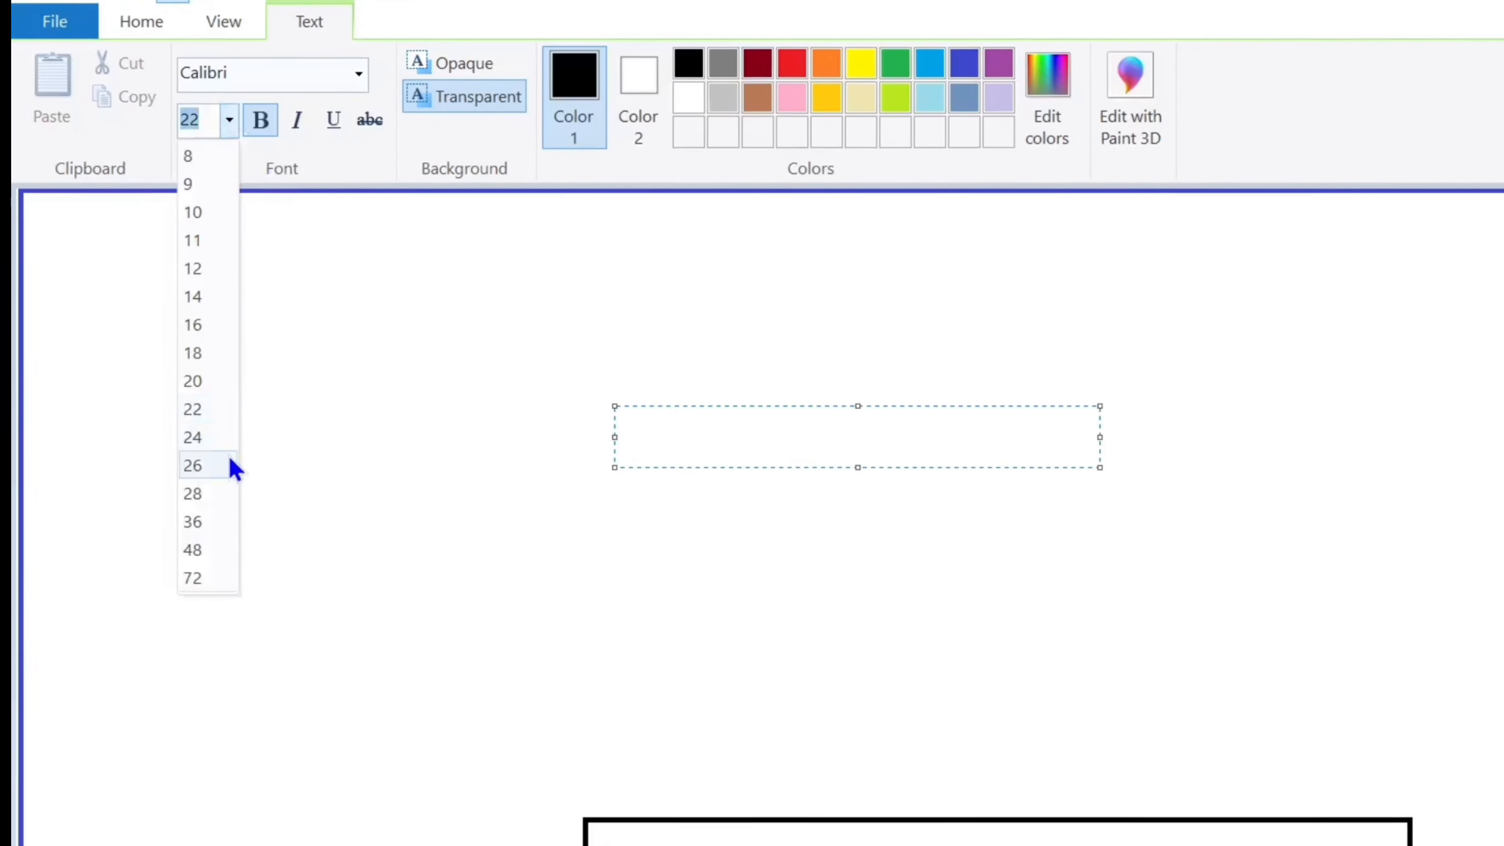
pyautogui.click(193, 578)
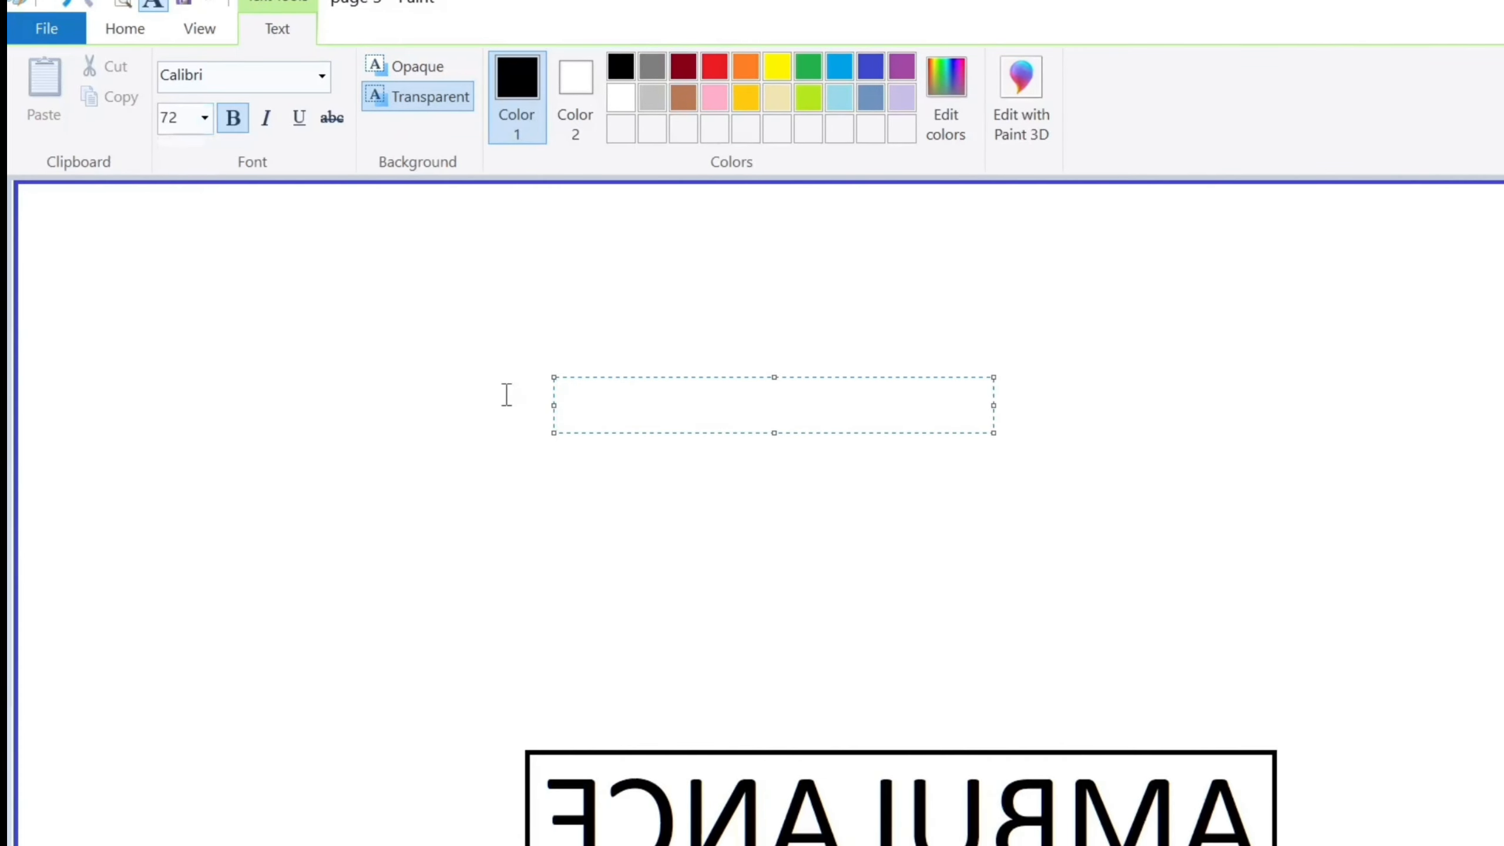
pyautogui.click(535, 391)
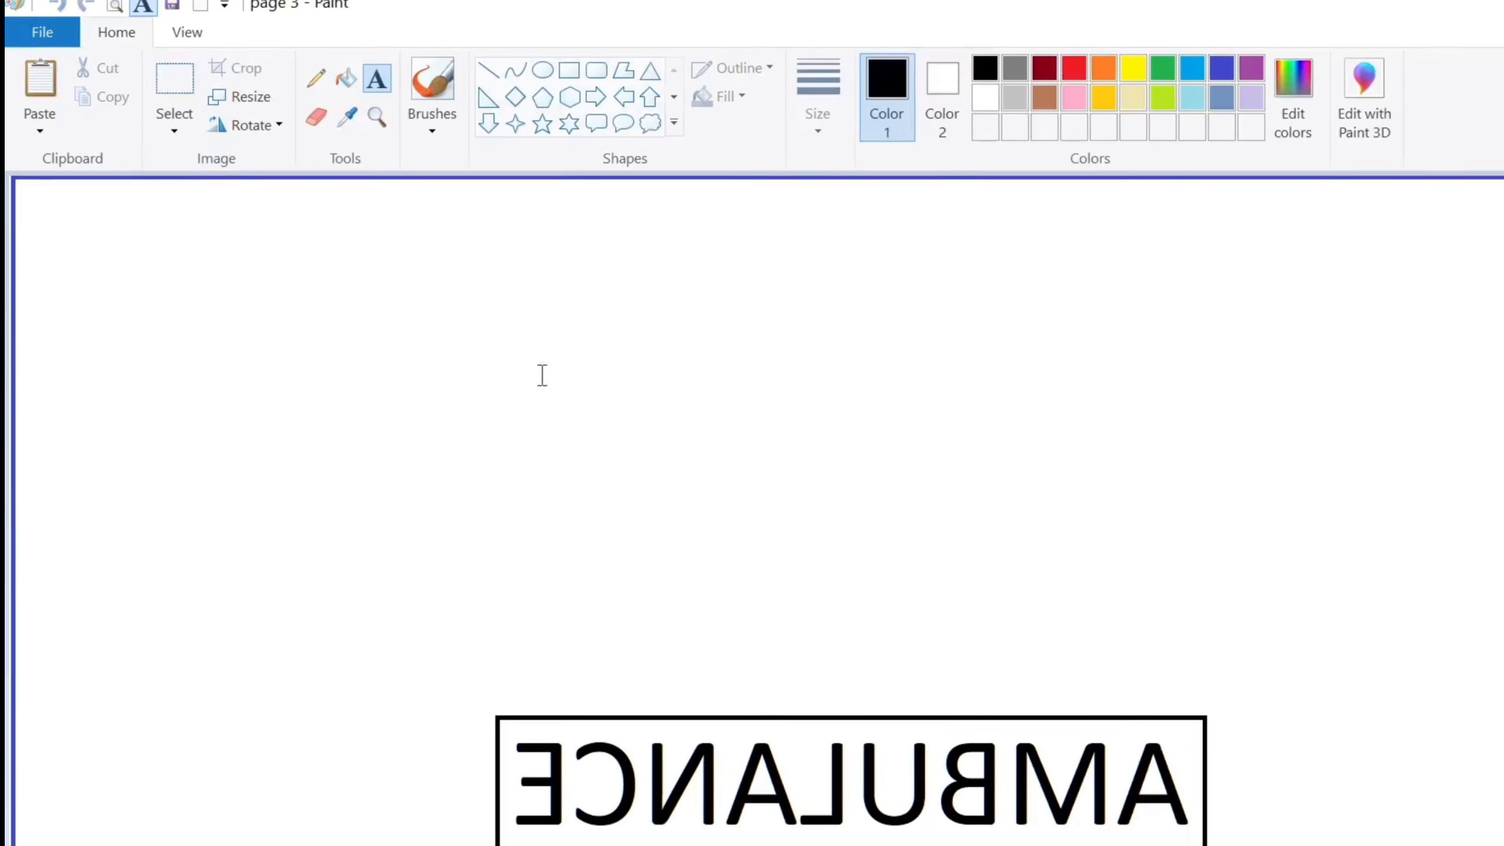
pyautogui.click(542, 375)
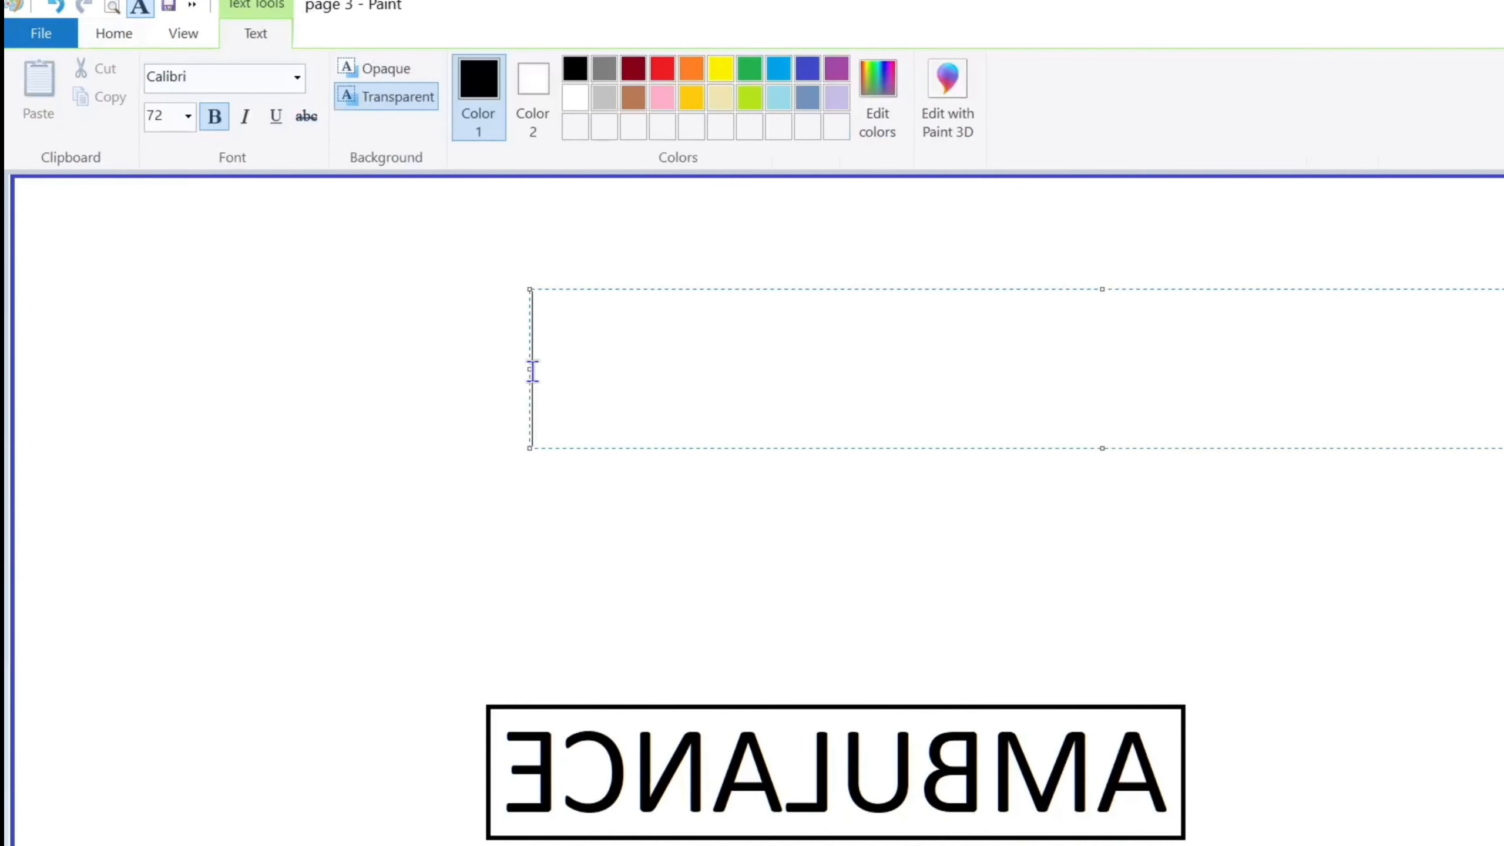
pyautogui.click(459, 348)
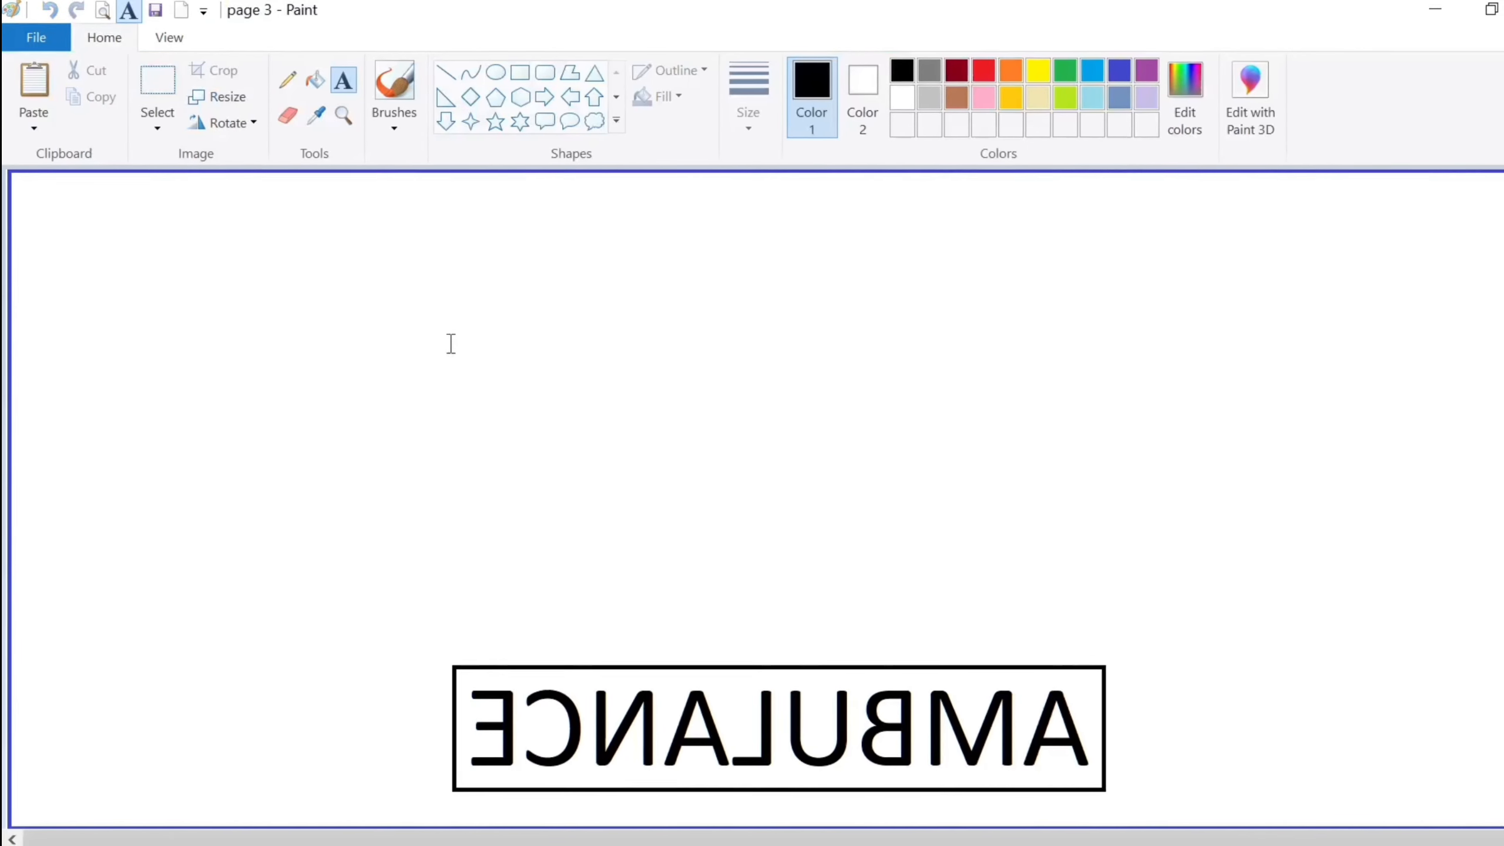
pyautogui.click(460, 346)
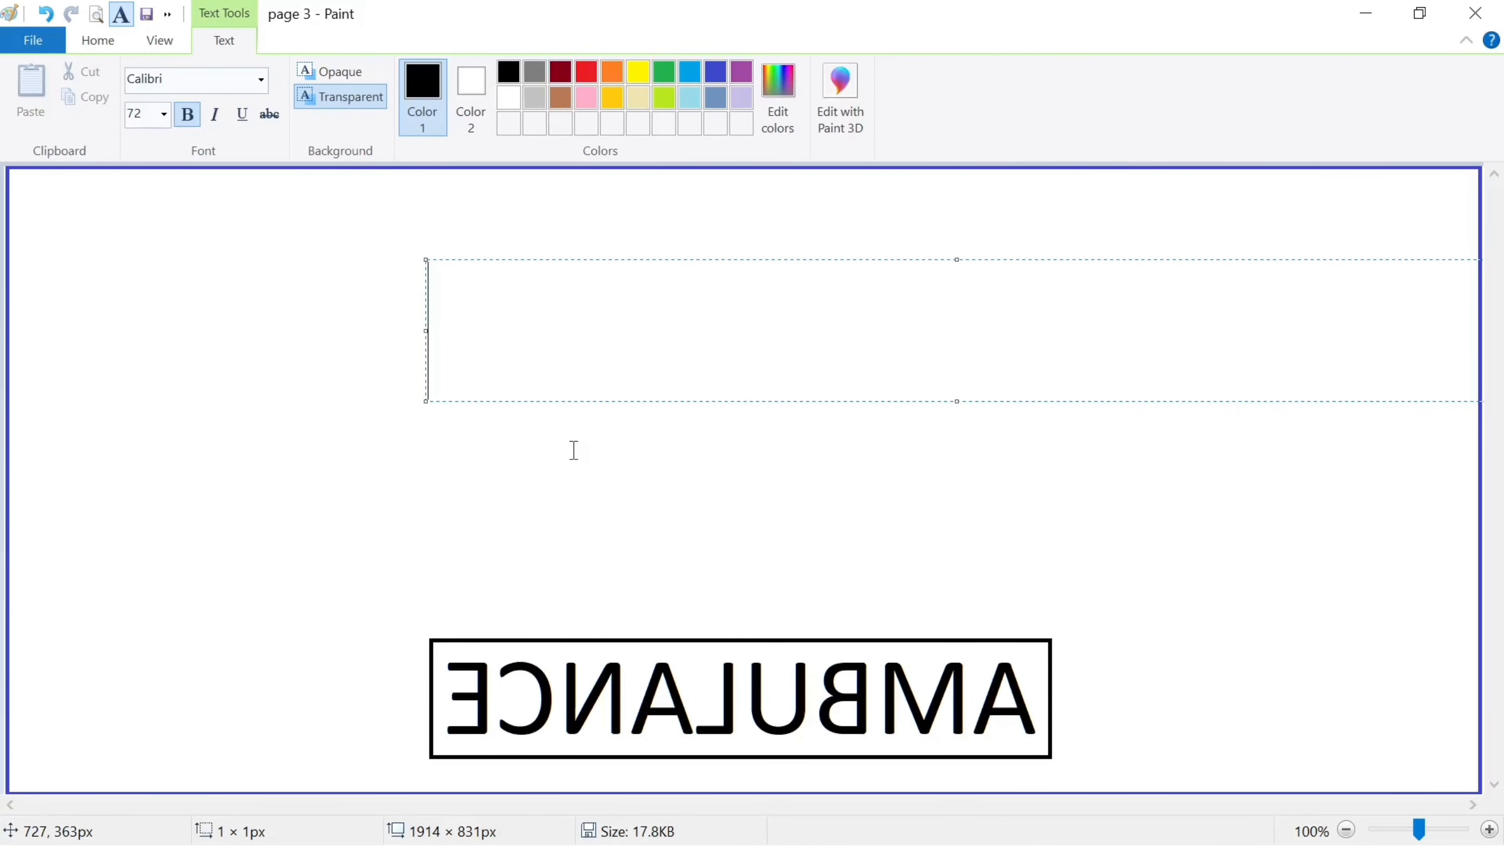
# Enter the word AMBULANCE in the text box and place it on the canvas.
pyautogui.write('A')
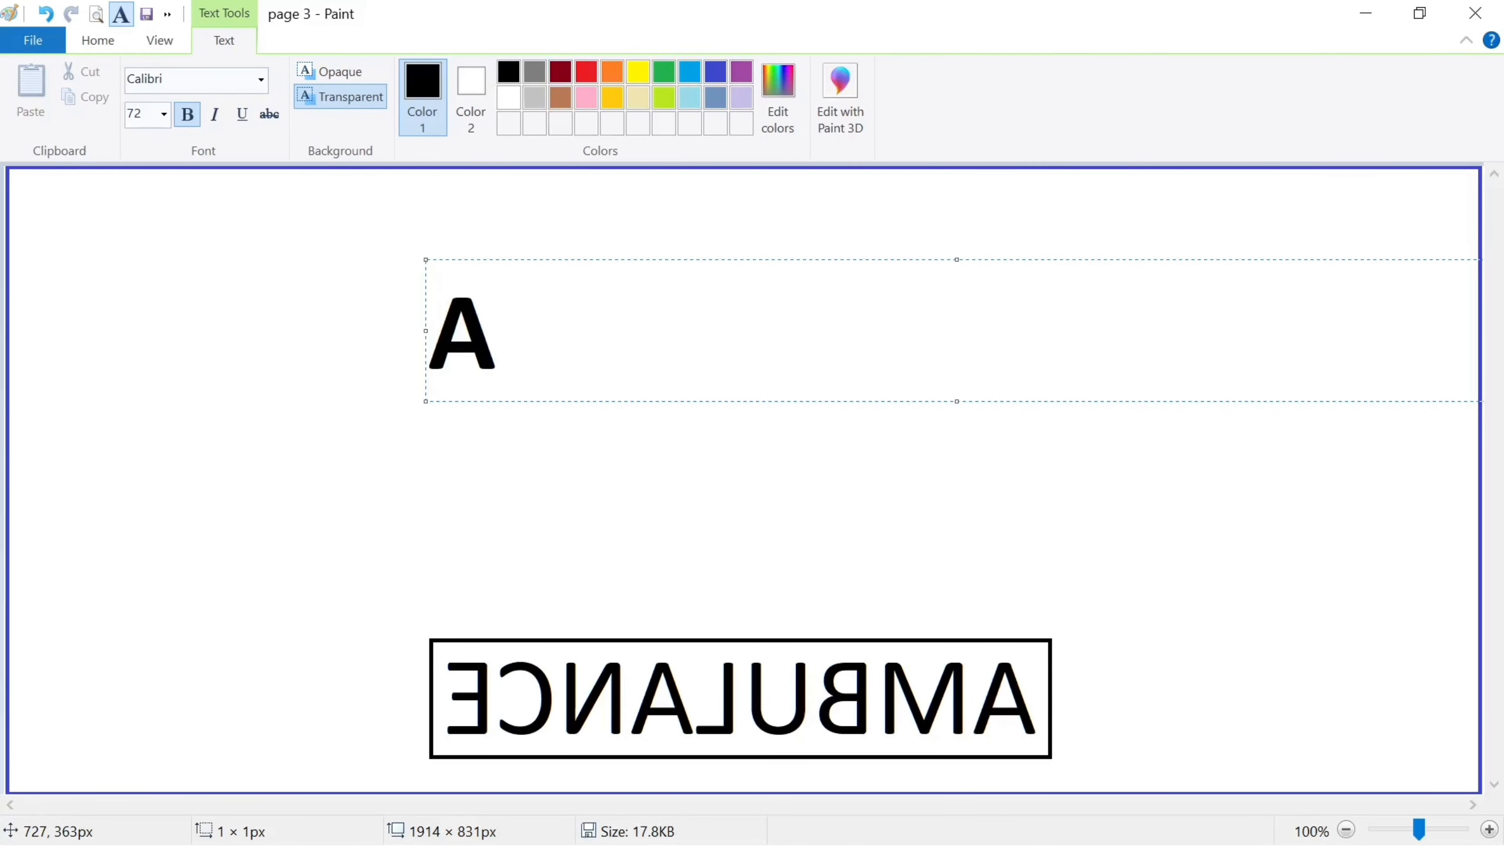
pyautogui.write('MB')
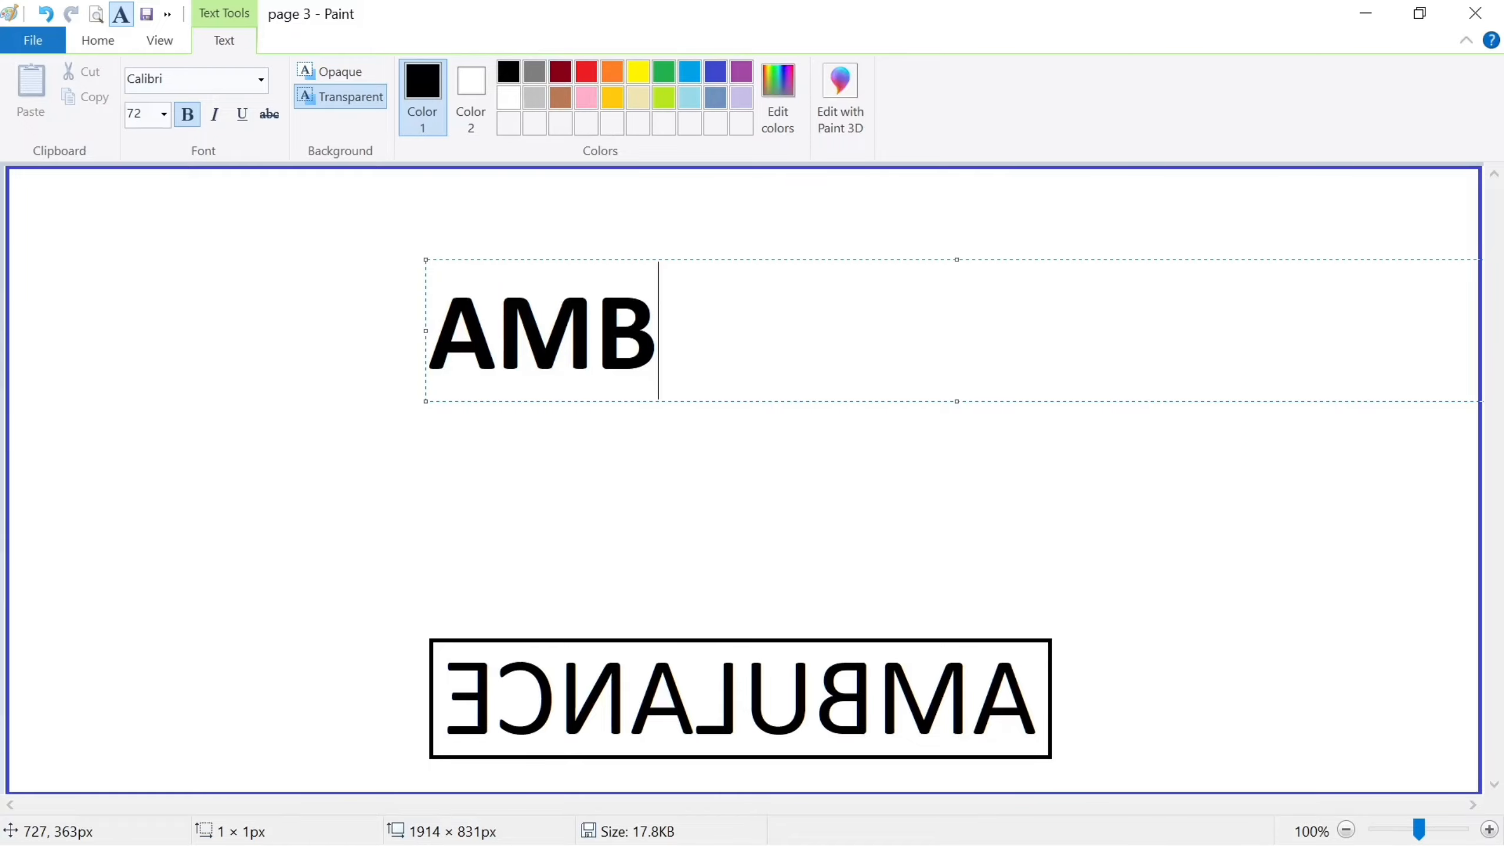
pyautogui.write('ULA')
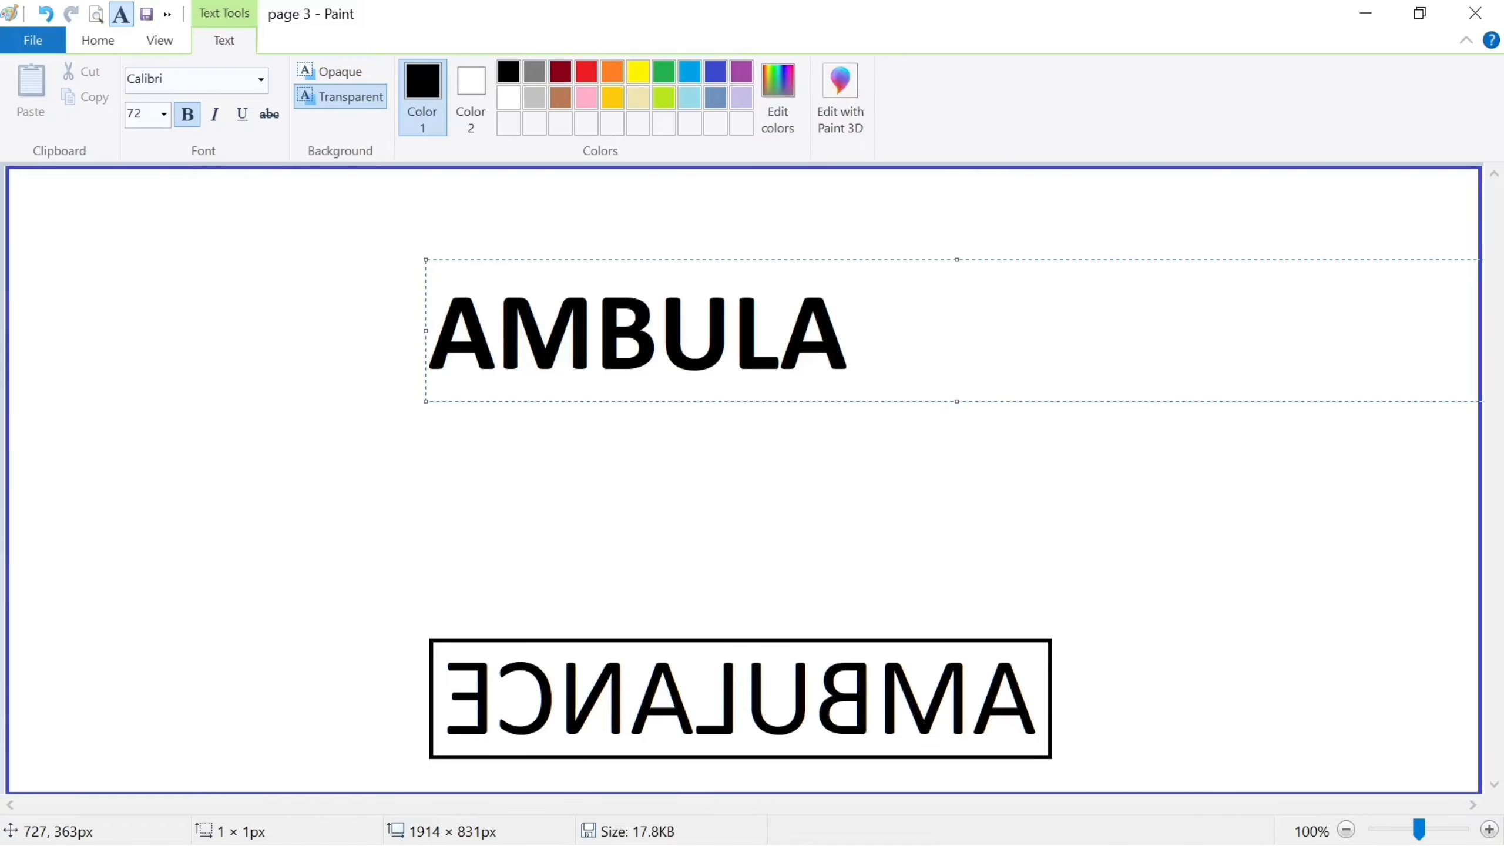
pyautogui.write('NCE')
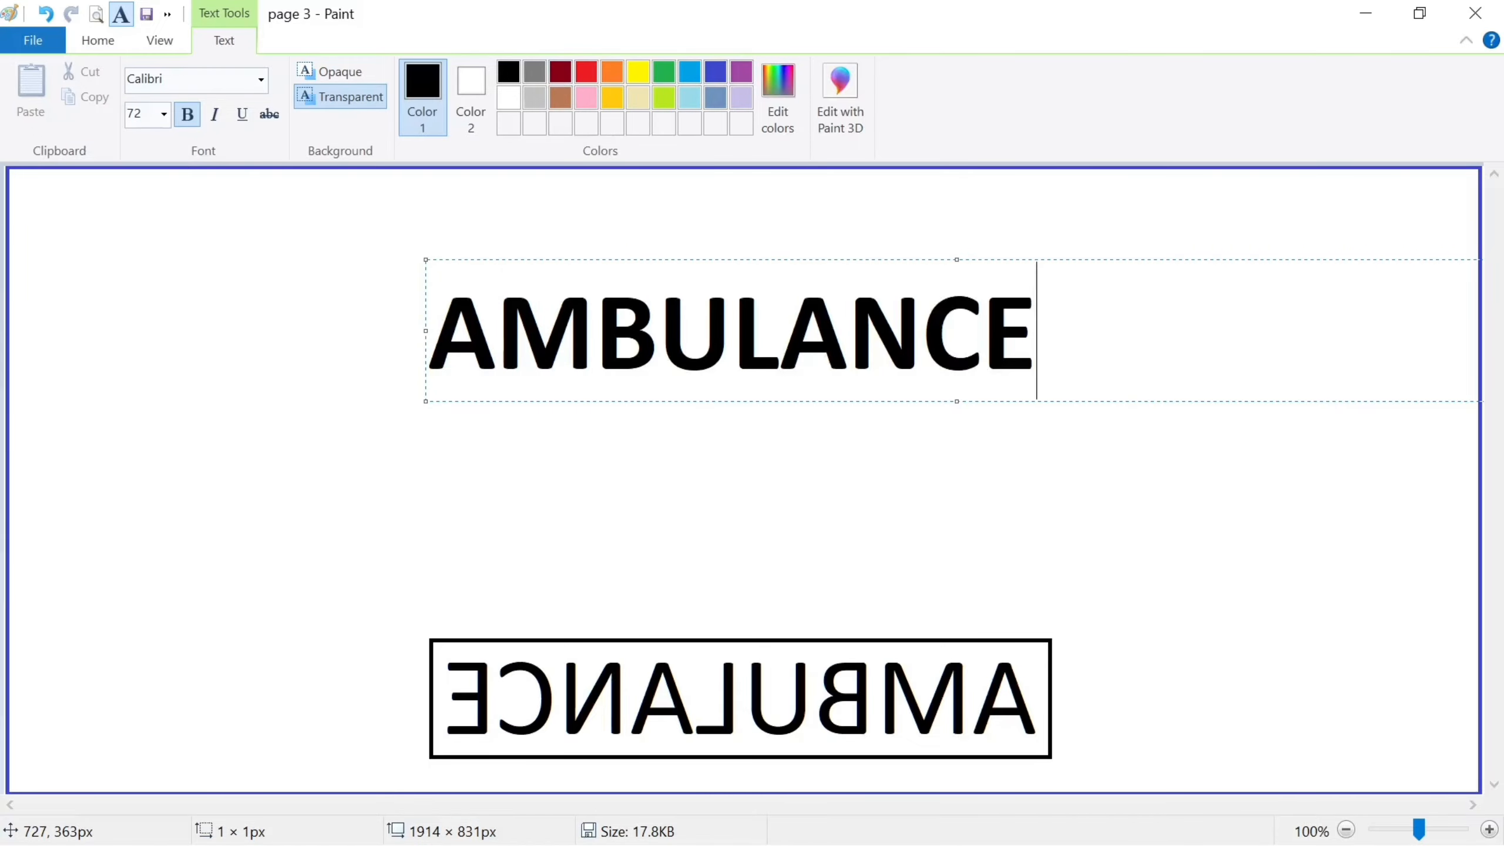
pyautogui.click(1094, 511)
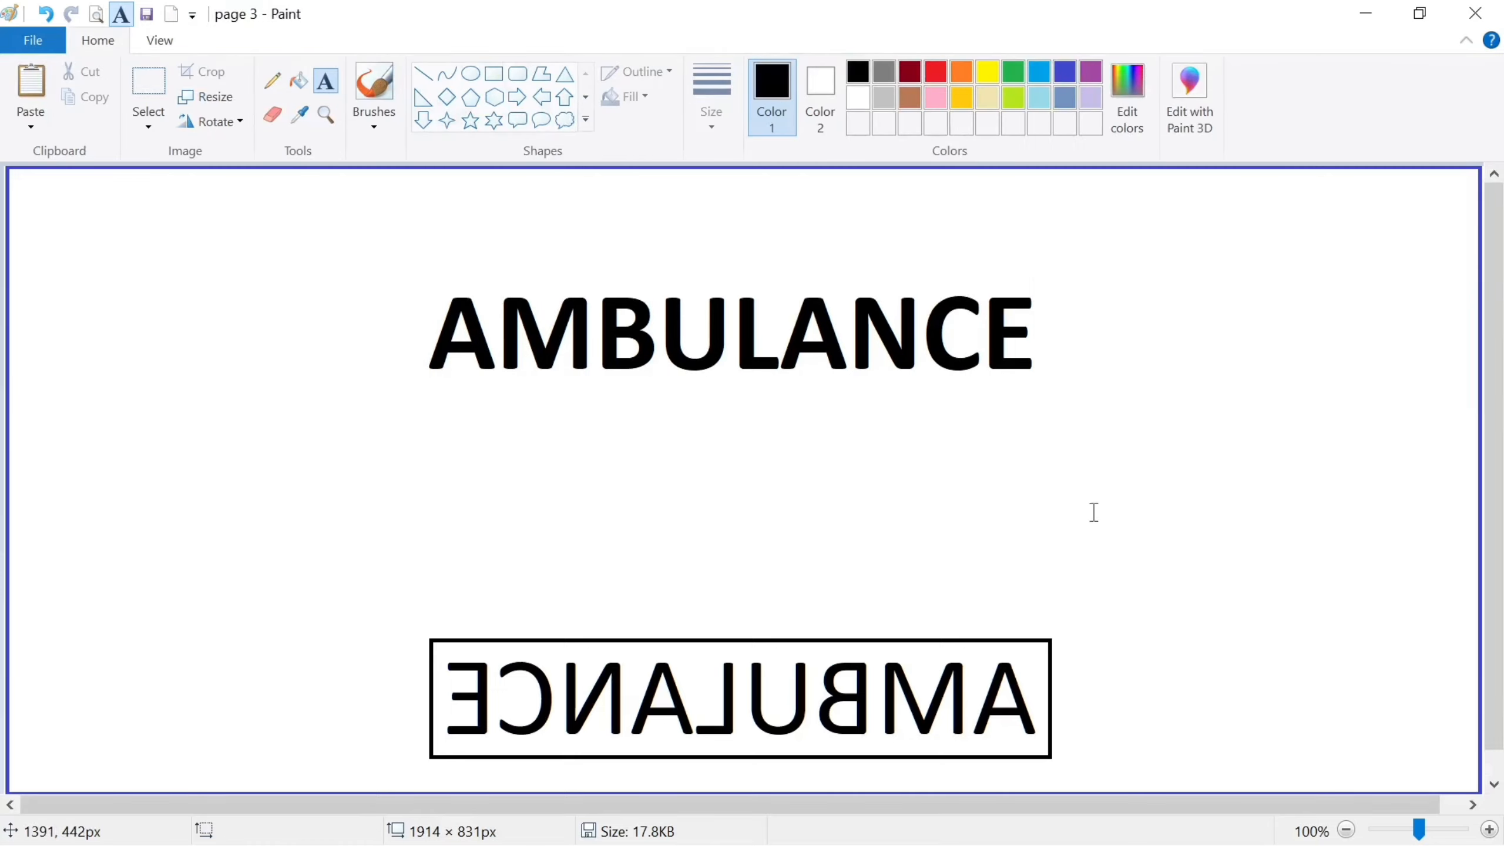
# Duplicate the new AMBULANCE word with a rectangular selection and position the copy directly beneath the original.
pyautogui.click(147, 89)
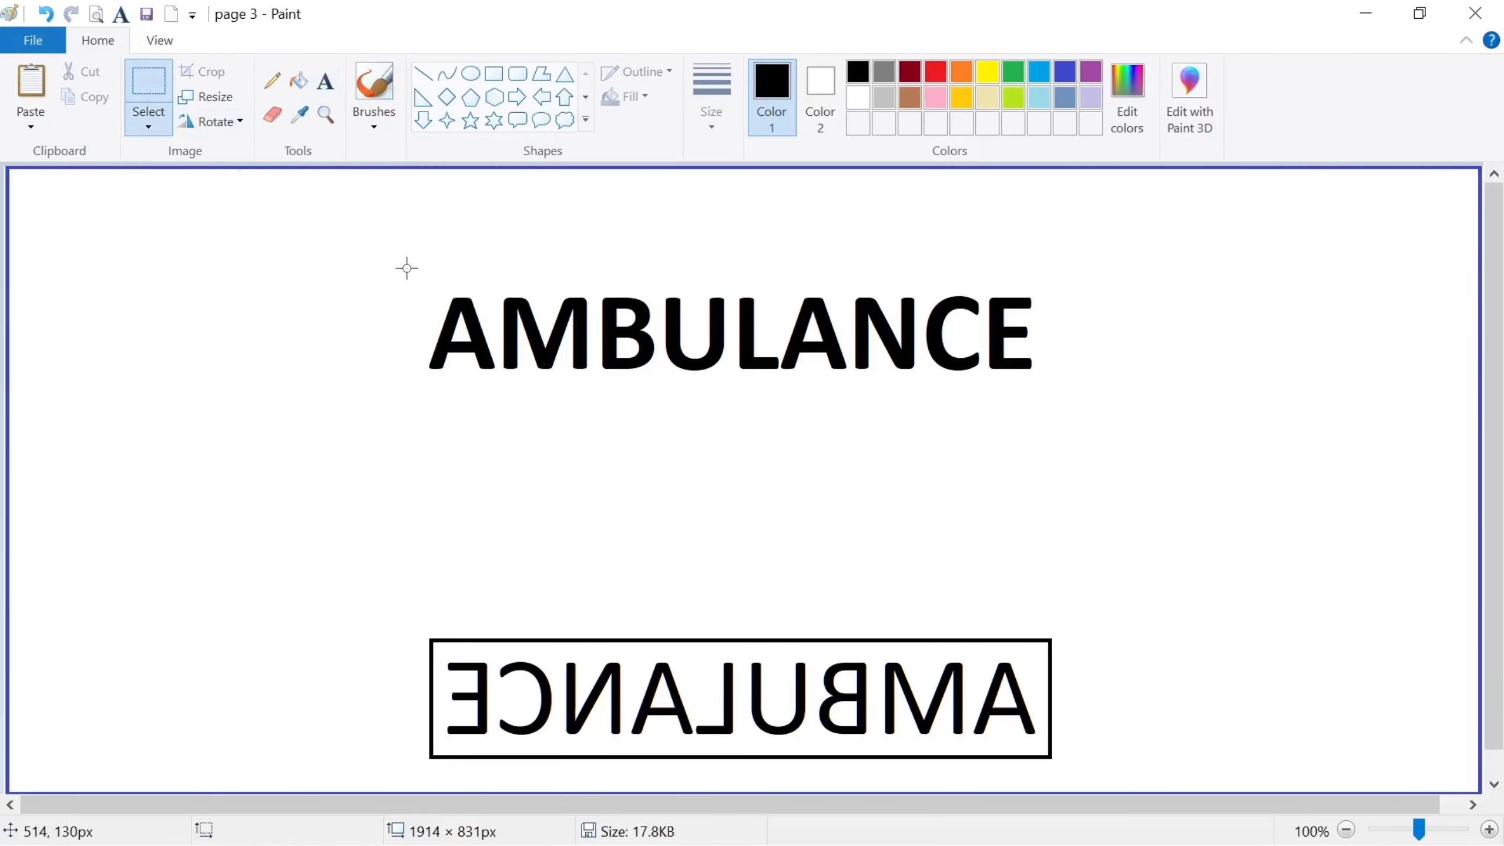
pyautogui.moveTo(407, 269); pyautogui.dragTo(1022, 454)
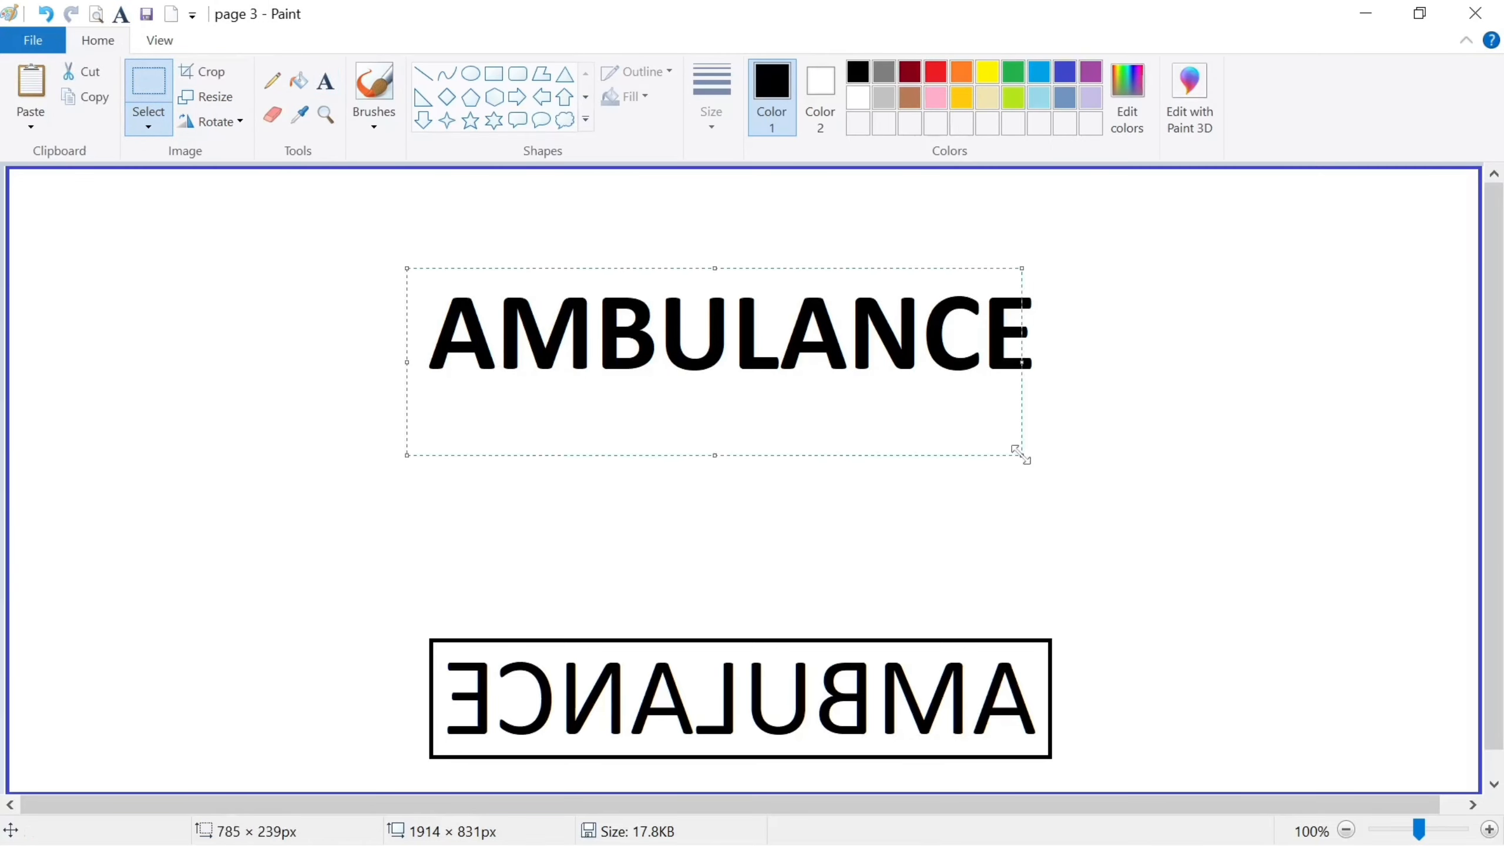
pyautogui.click(1101, 474)
pyautogui.moveTo(387, 259); pyautogui.dragTo(1053, 411)
pyautogui.click(32, 89)
pyautogui.moveTo(228, 228); pyautogui.dragTo(626, 431)
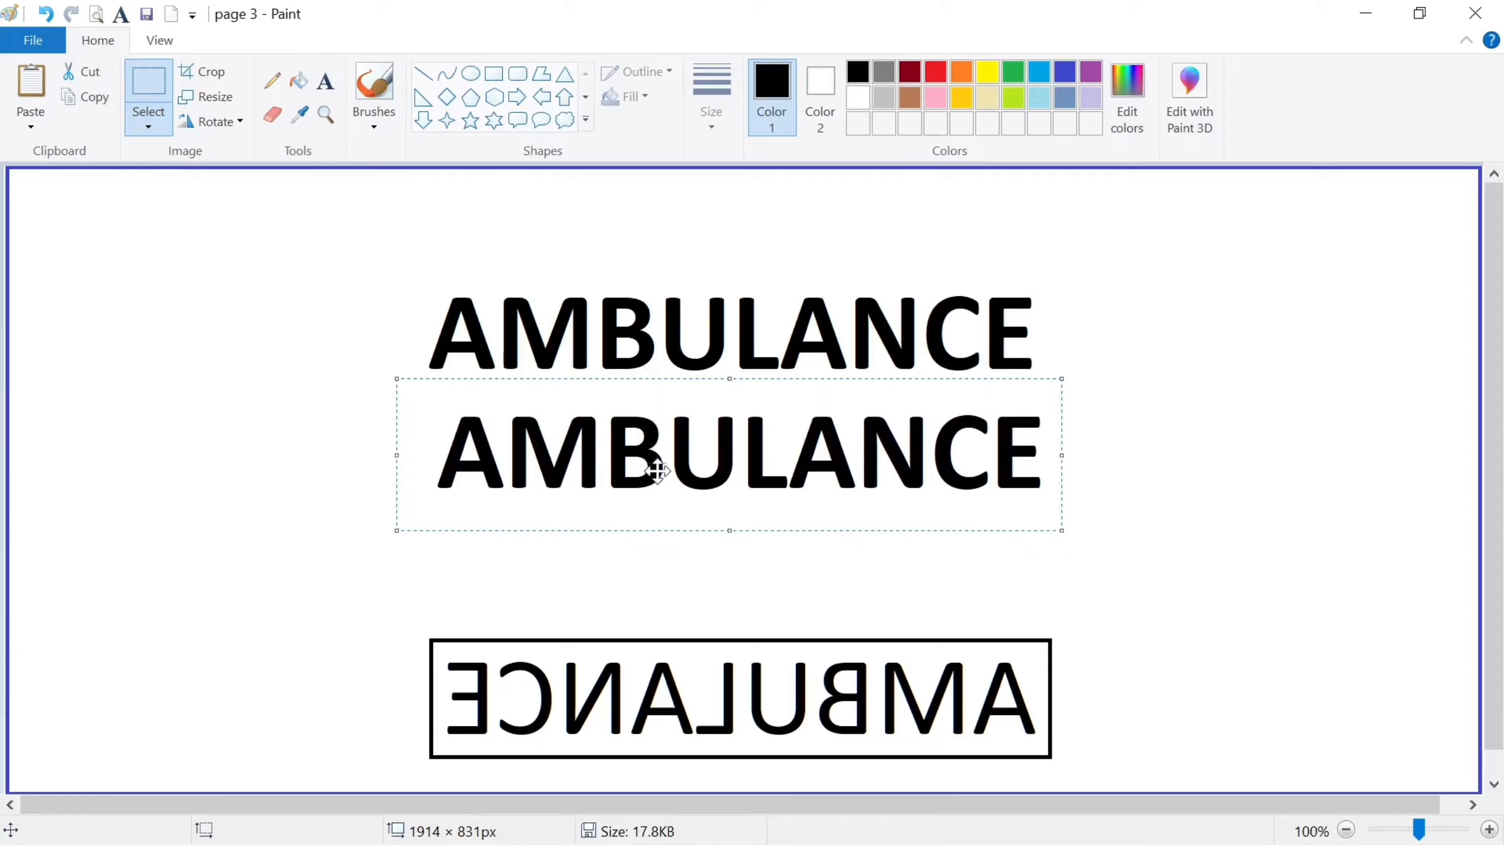
pyautogui.moveTo(657, 459); pyautogui.dragTo(658, 449)
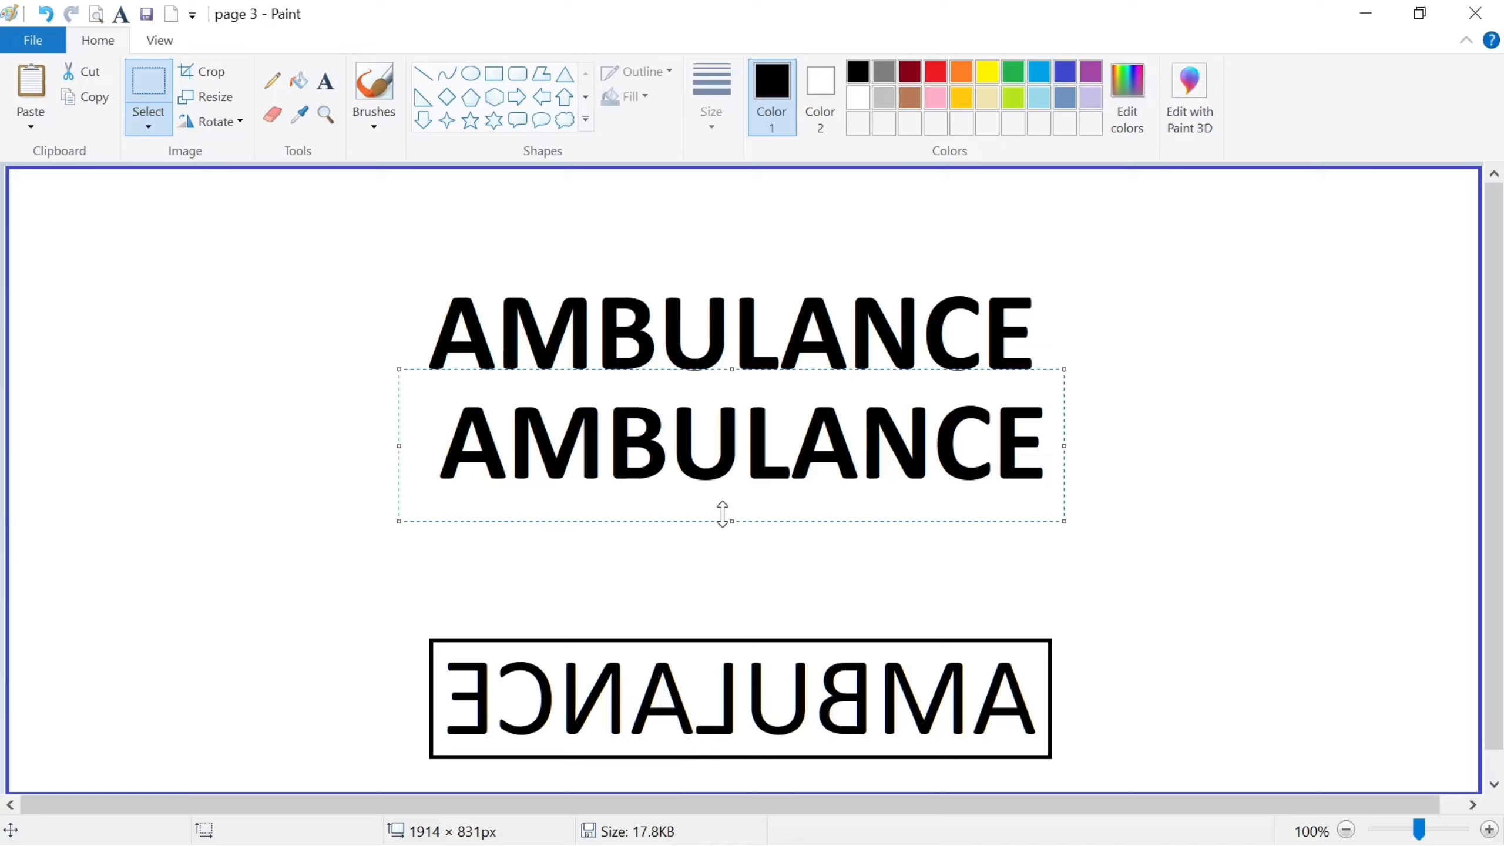
pyautogui.moveTo(694, 455); pyautogui.dragTo(693, 457)
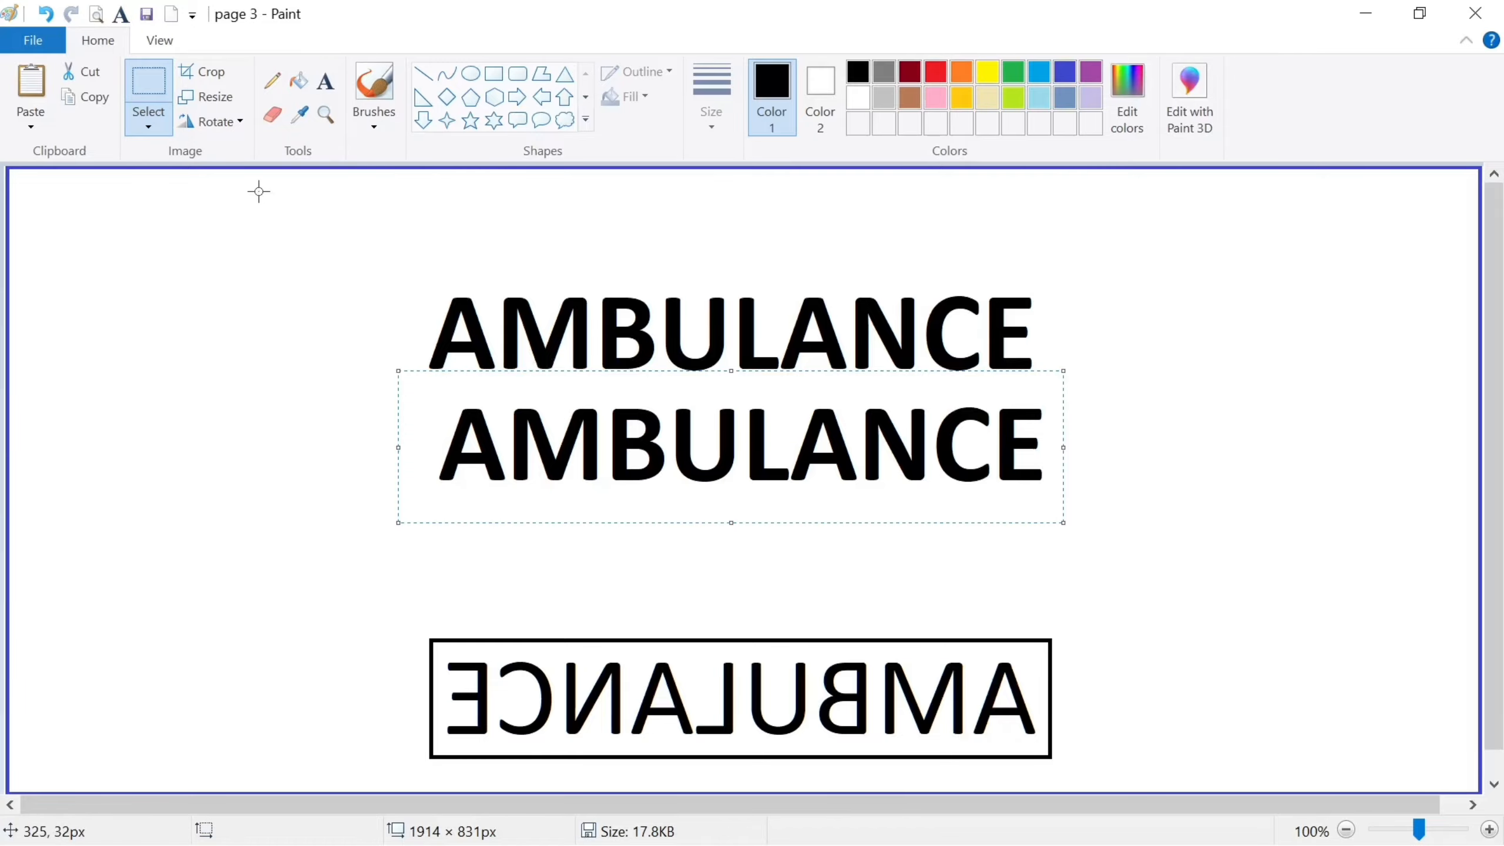
# Flip the lower AMBULANCE copy horizontally and align it closely beneath the original word.
pyautogui.click(228, 123)
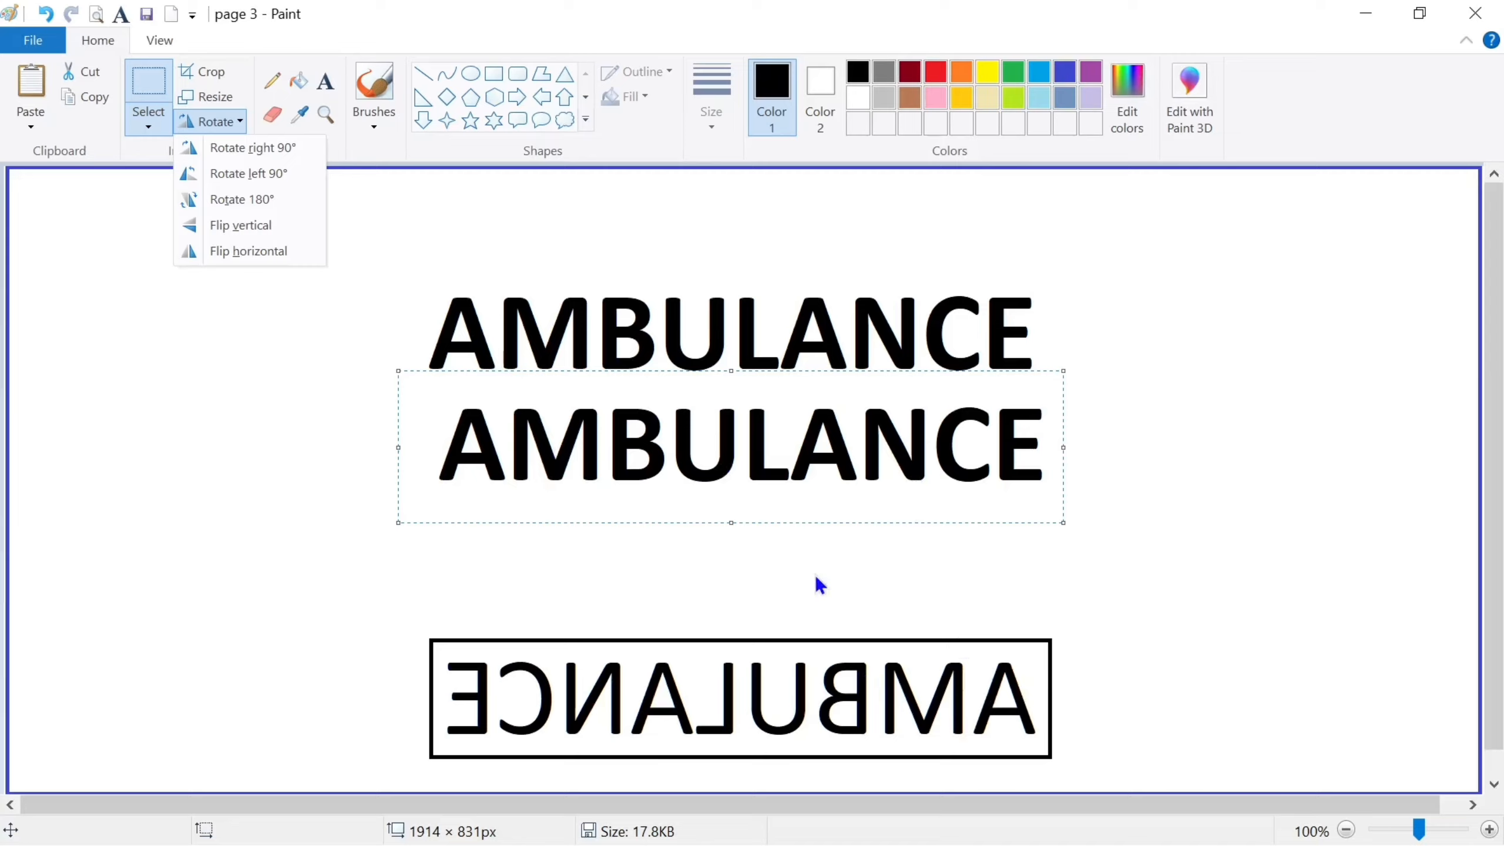
pyautogui.click(272, 253)
pyautogui.moveTo(666, 444); pyautogui.dragTo(687, 436)
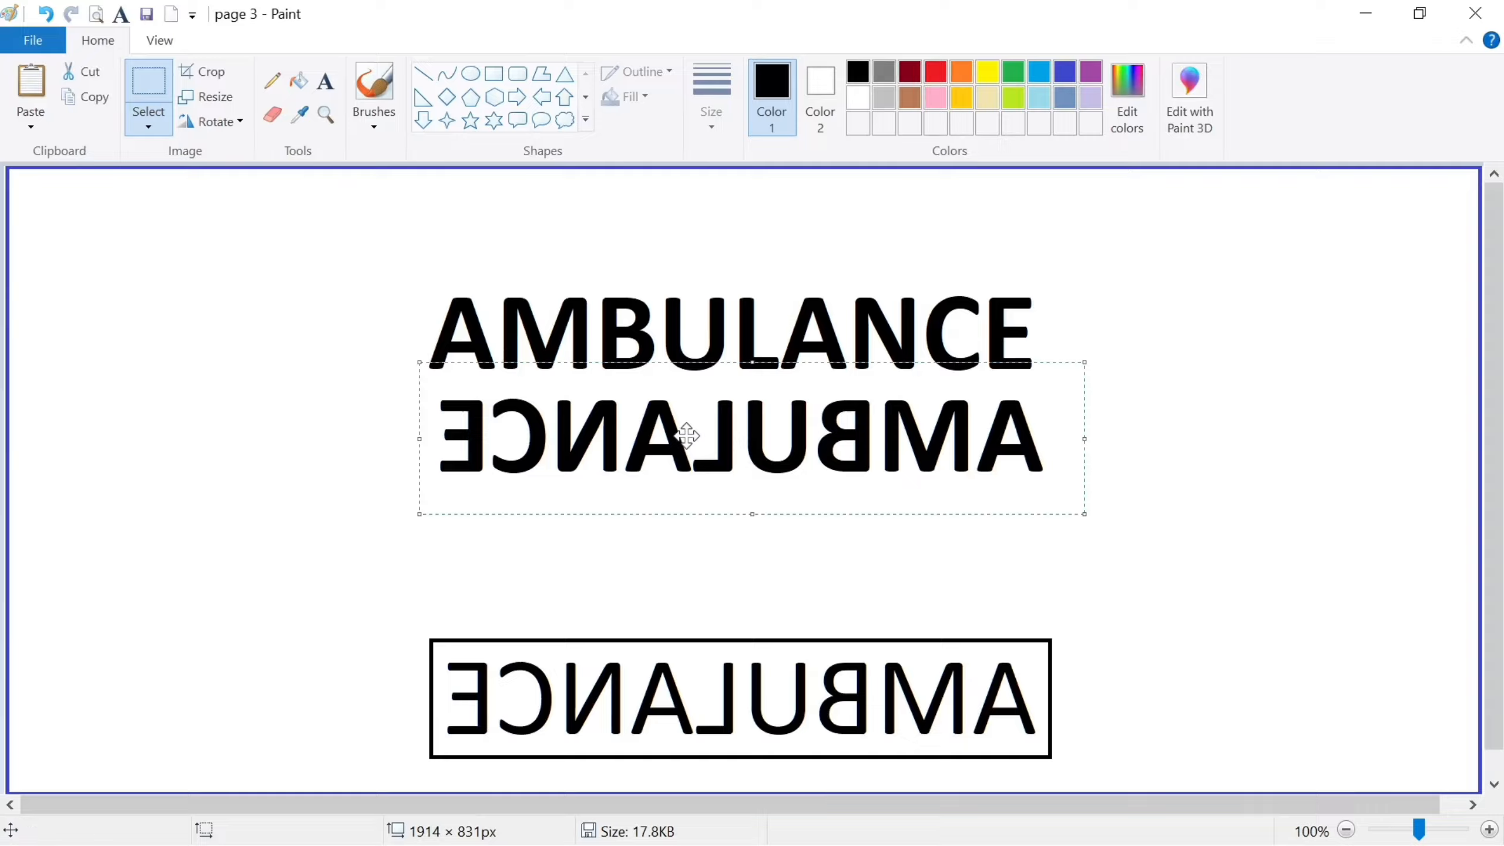
pyautogui.click(392, 193)
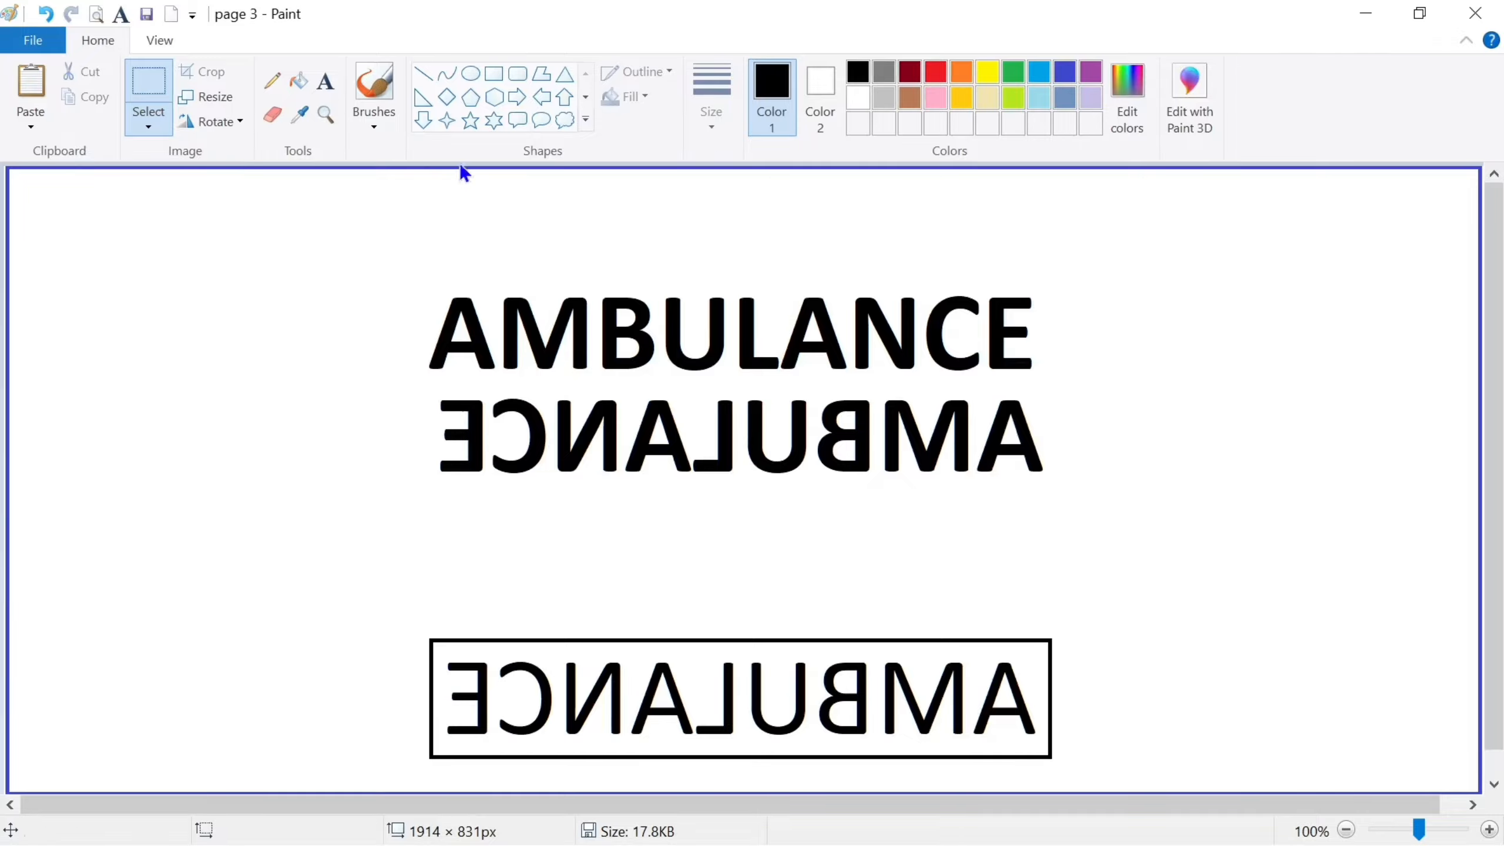
# Draw a black rectangle about 846 × 290 px around the normal and mirrored AMBULANCE words.
pyautogui.click(497, 66)
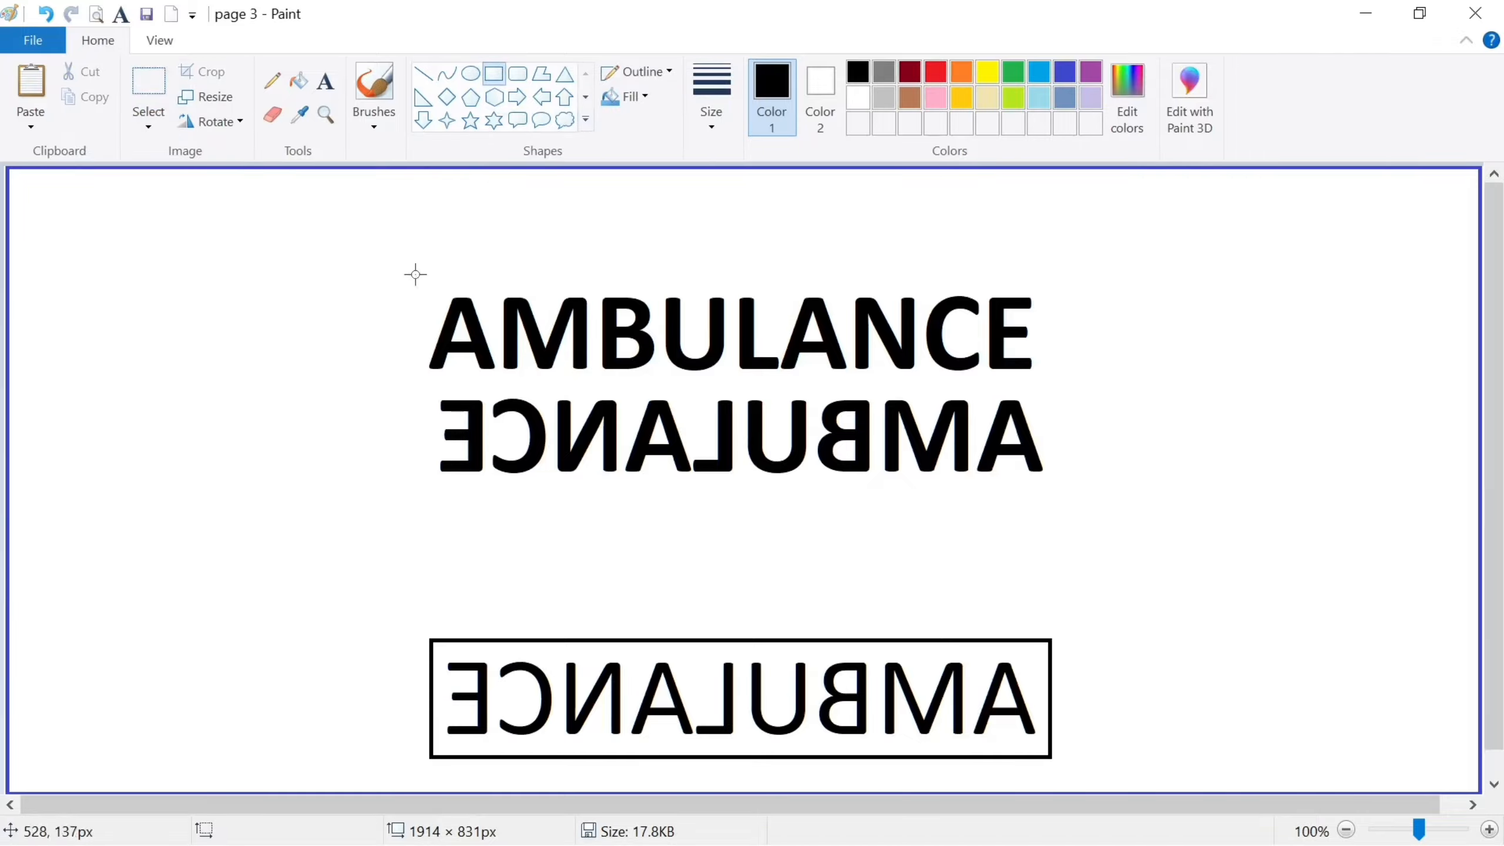
pyautogui.moveTo(403, 277); pyautogui.dragTo(1065, 502)
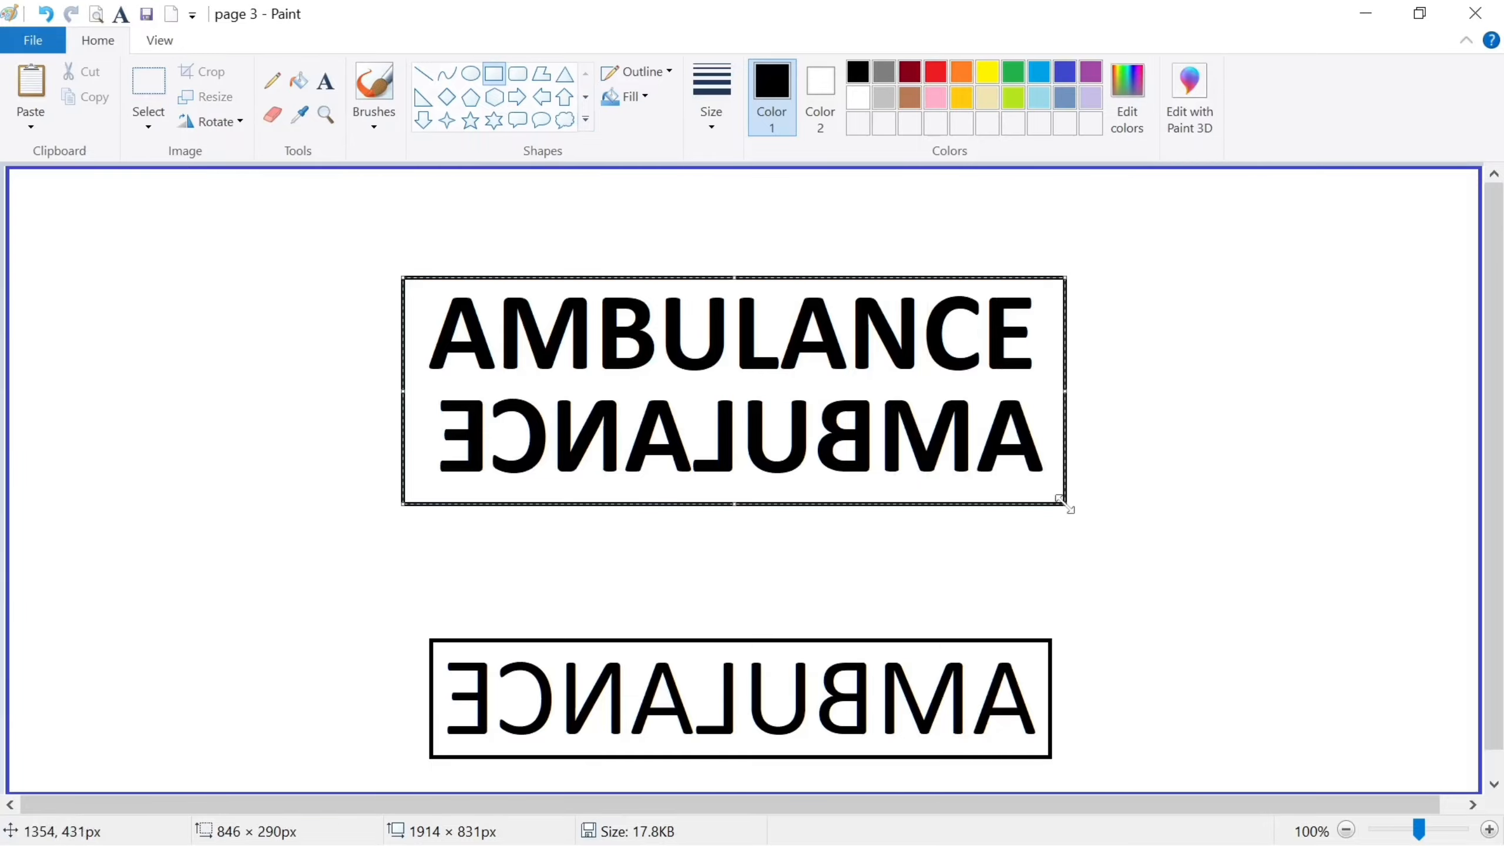
pyautogui.click(1145, 521)
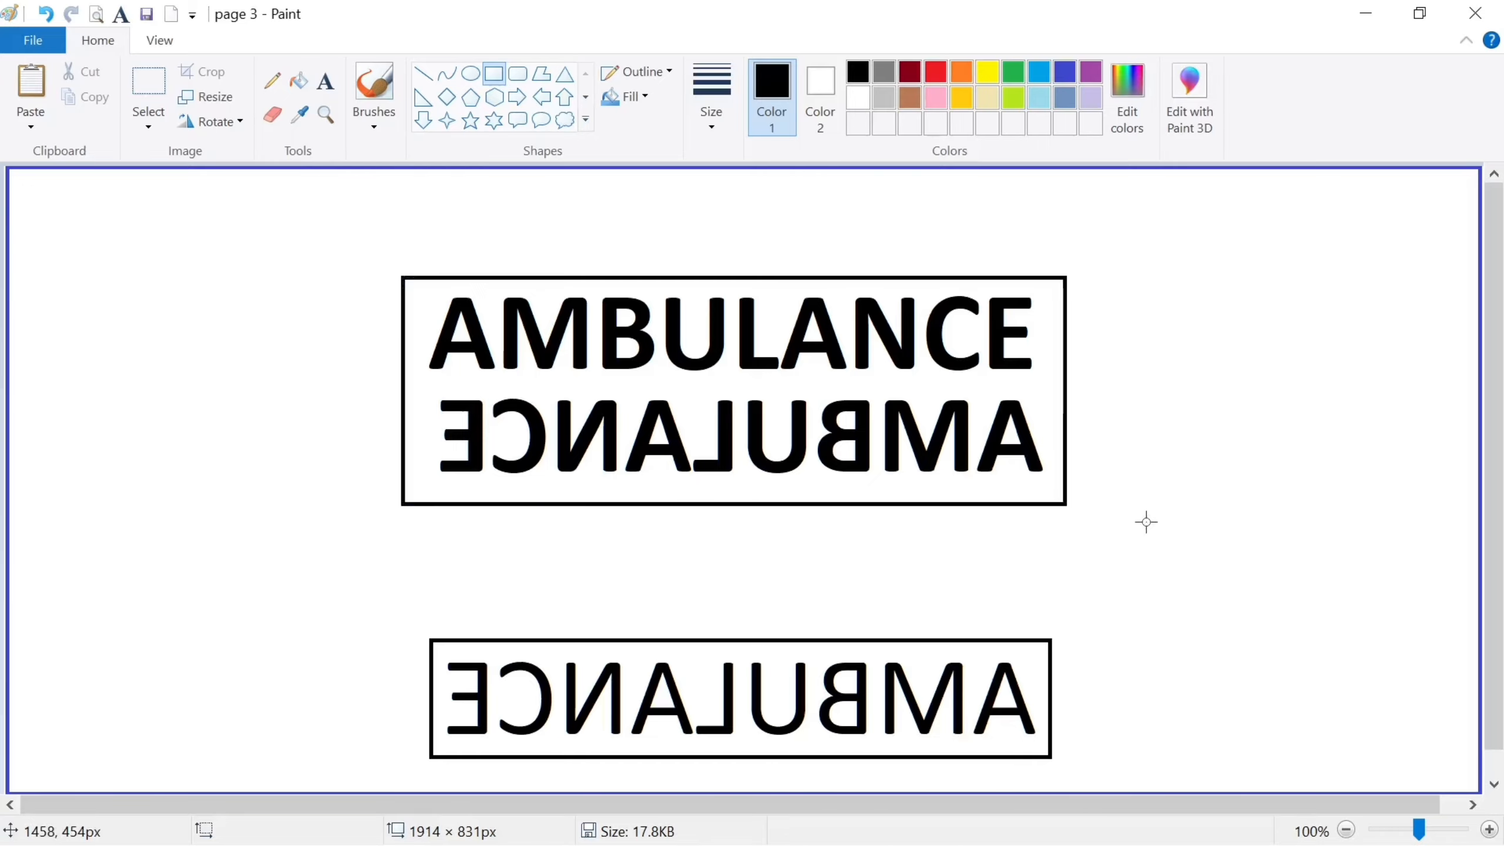